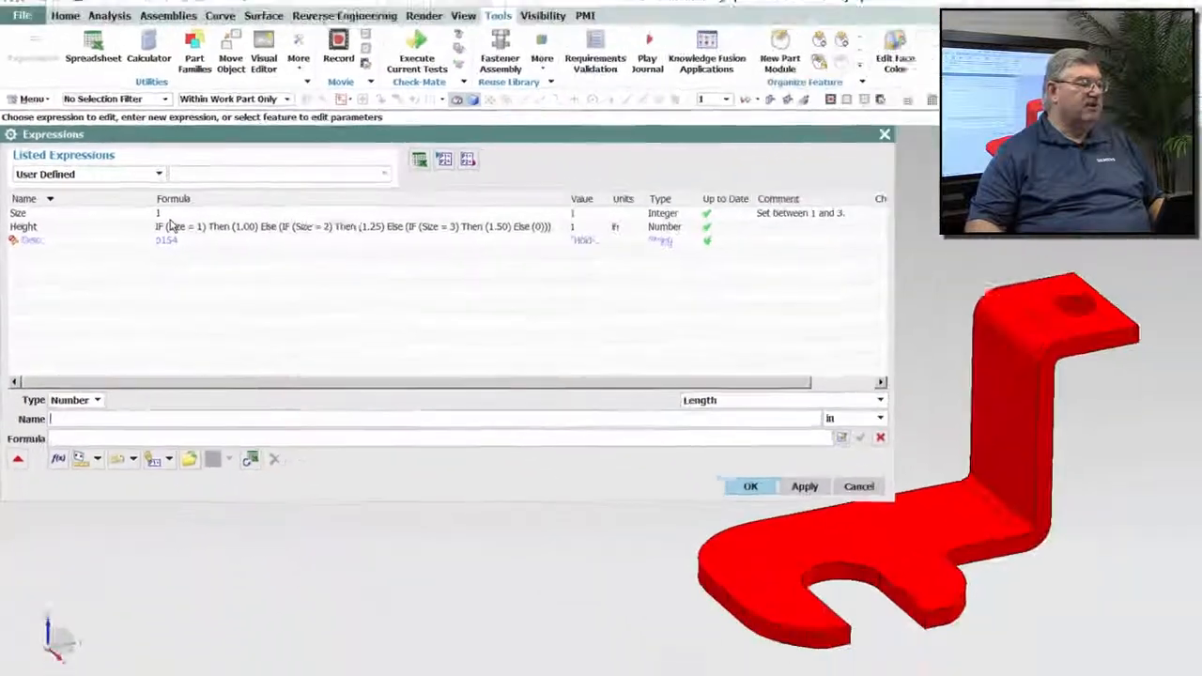
- Set the Size expression to 2 and apply it to the bracket
{"action": "left_click", "coordinate": [266, 242]}
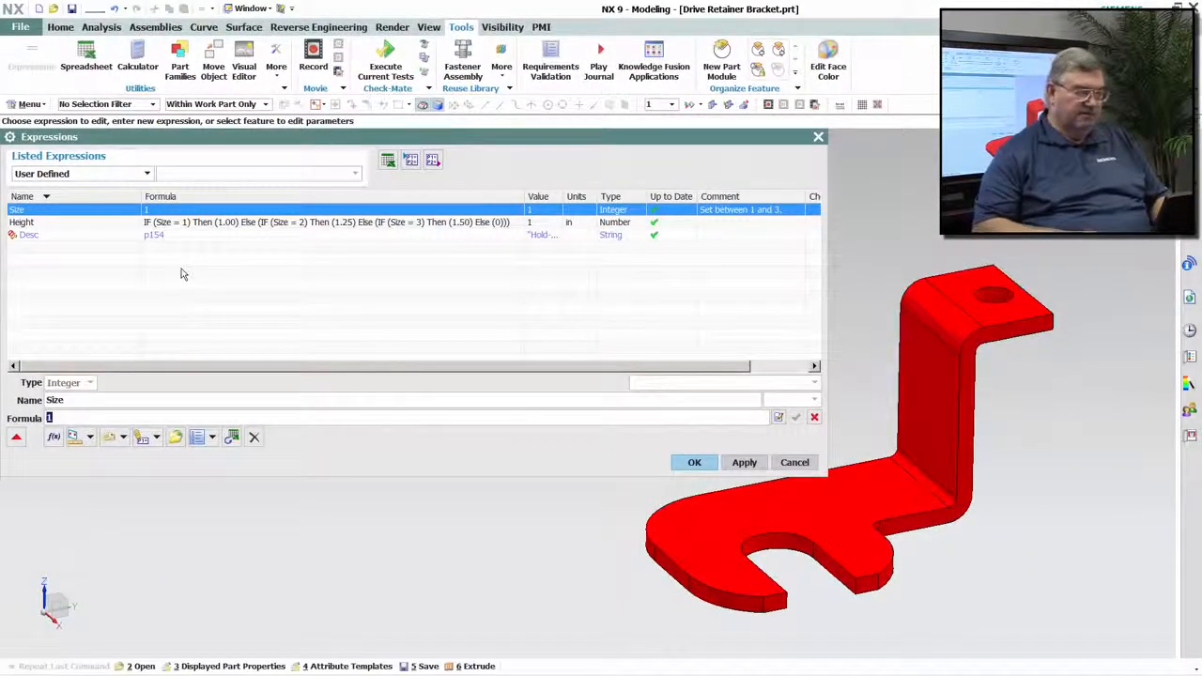
{"action": "type", "text": "2"}
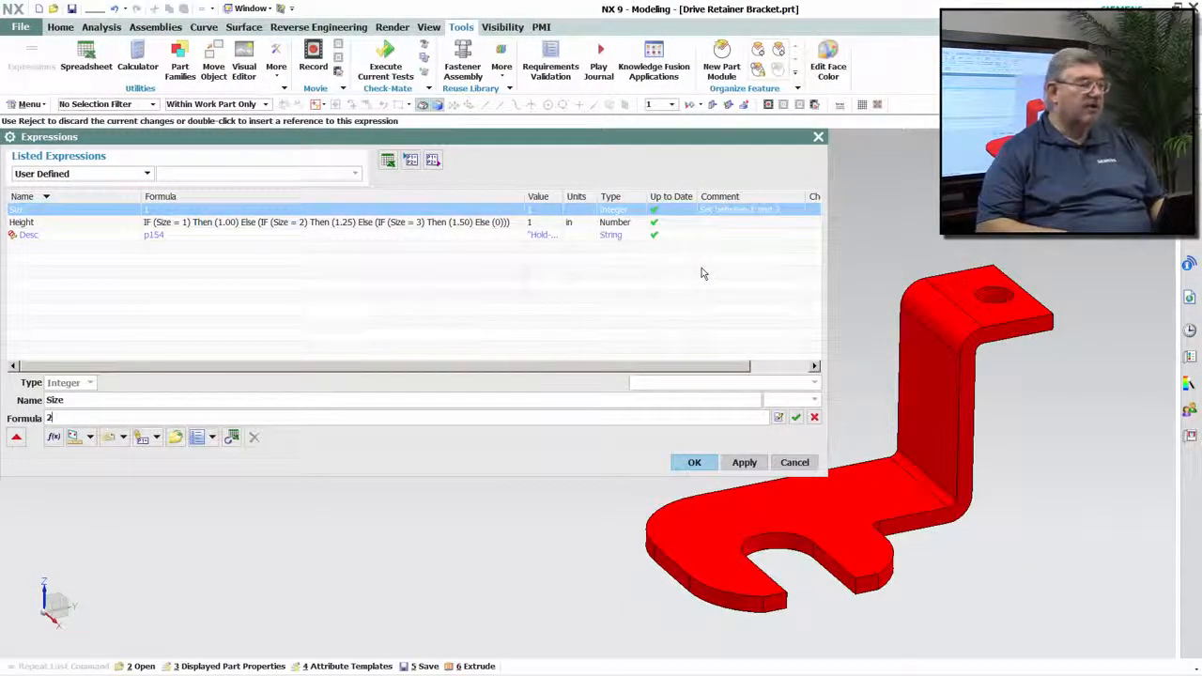
{"action": "key", "text": "Return"}
{"action": "left_click", "coordinate": [747, 463]}
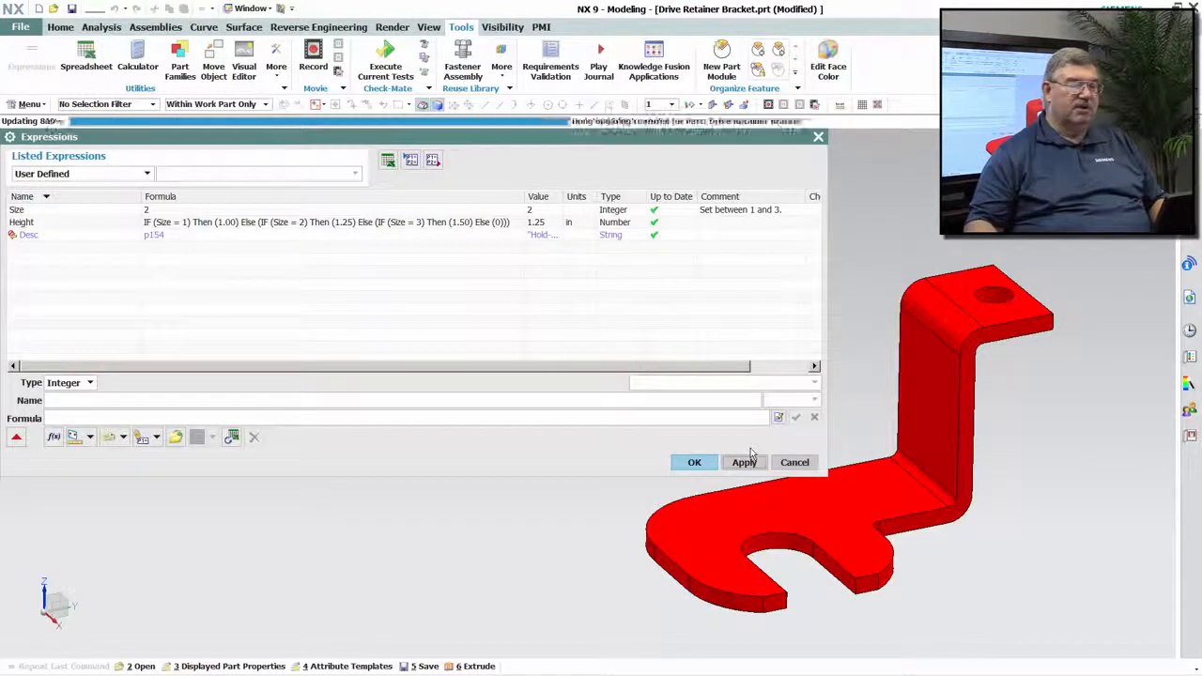
- Change the Size expression to 3 and update the bracket
{"action": "left_click", "coordinate": [174, 213]}
{"action": "type", "text": "3"}
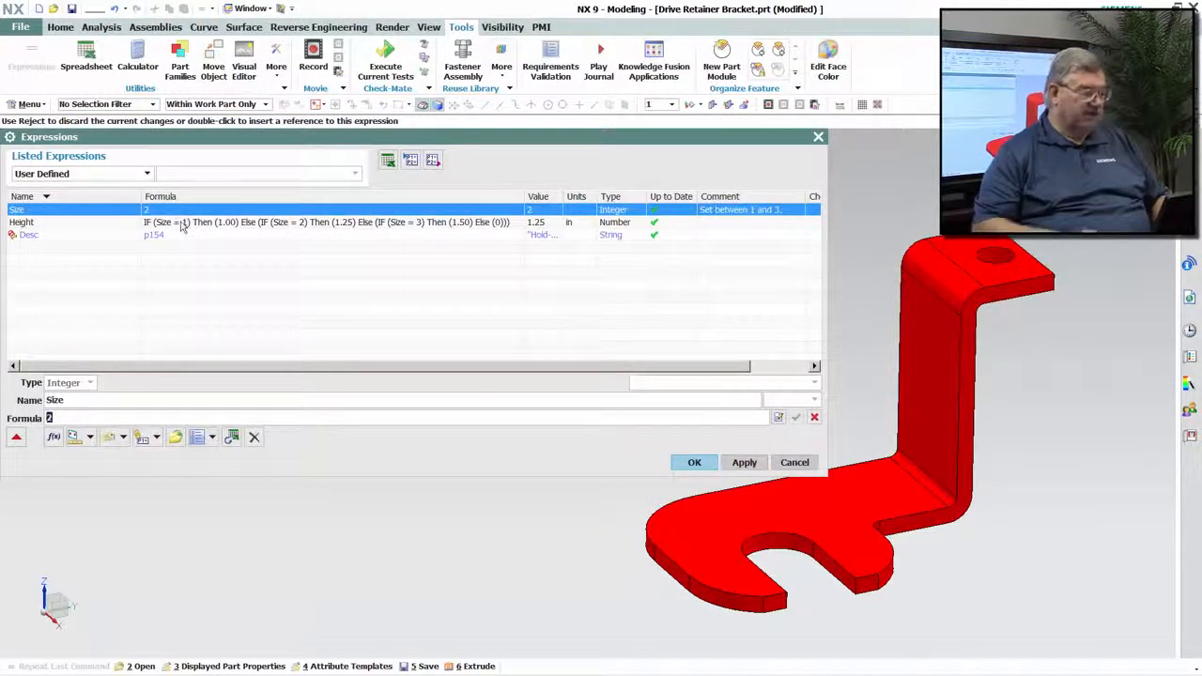
{"action": "key", "text": "Return"}
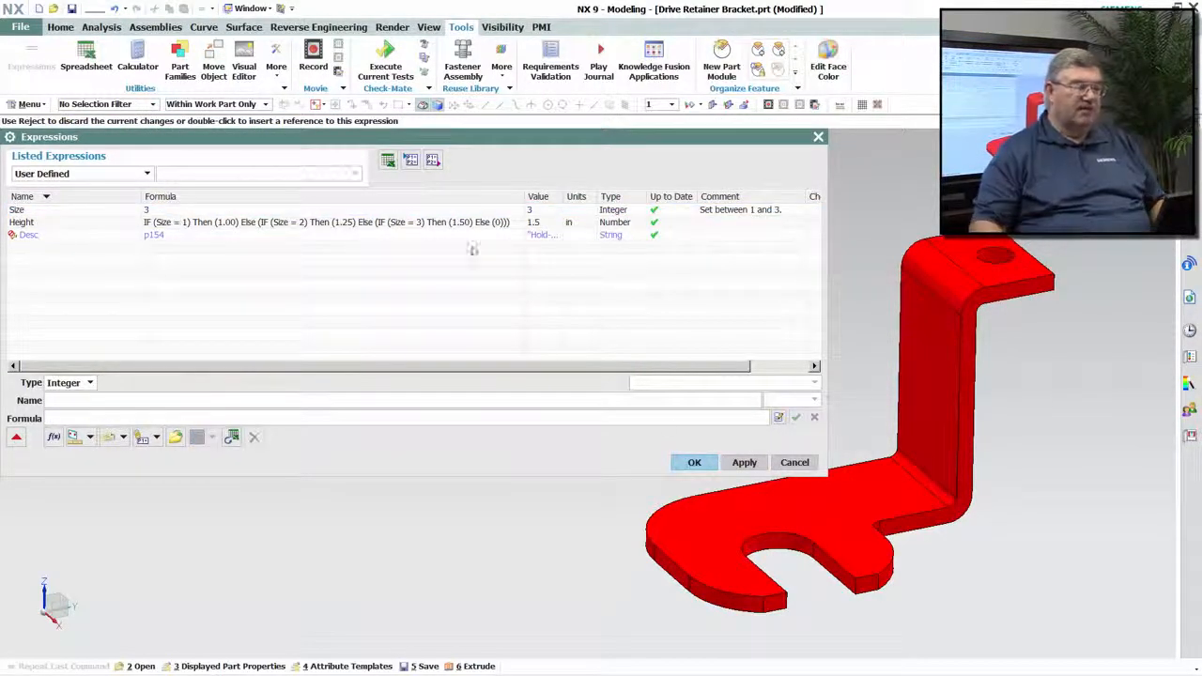
{"action": "left_click", "coordinate": [743, 464]}
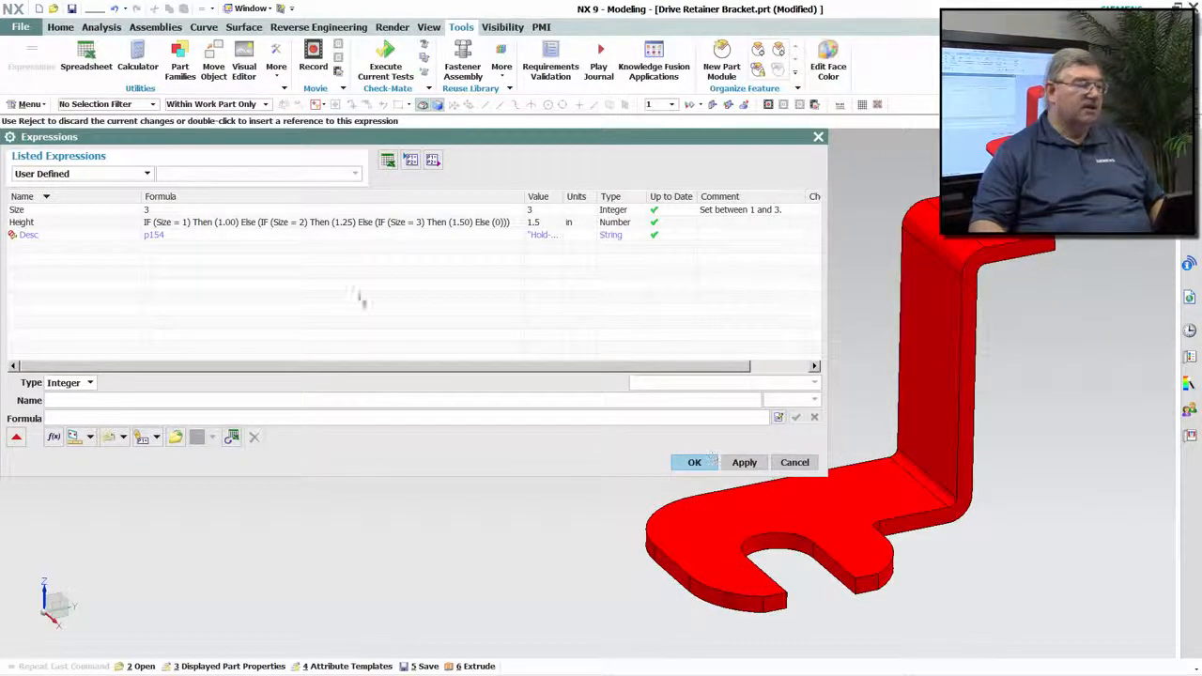
- Try to set the Size expression to 4, dismiss the update report and reapply Size 3
{"action": "left_click", "coordinate": [179, 214]}
{"action": "type", "text": "4"}
{"action": "key", "text": "Return"}
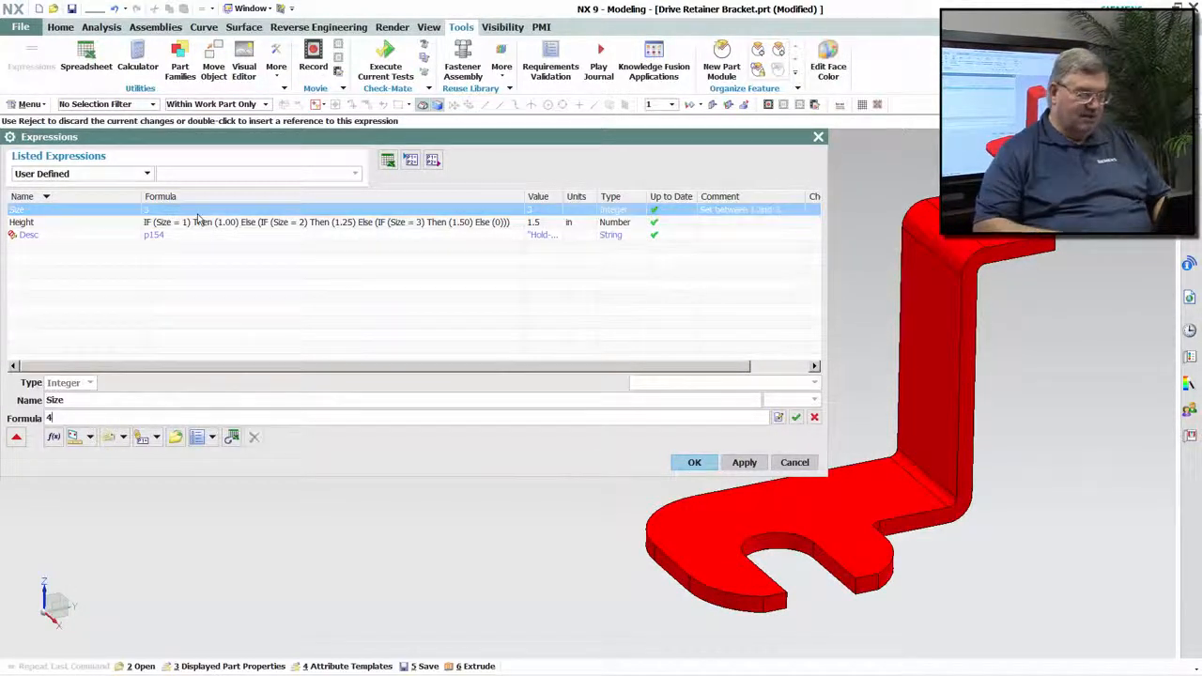
{"action": "left_click", "coordinate": [738, 461]}
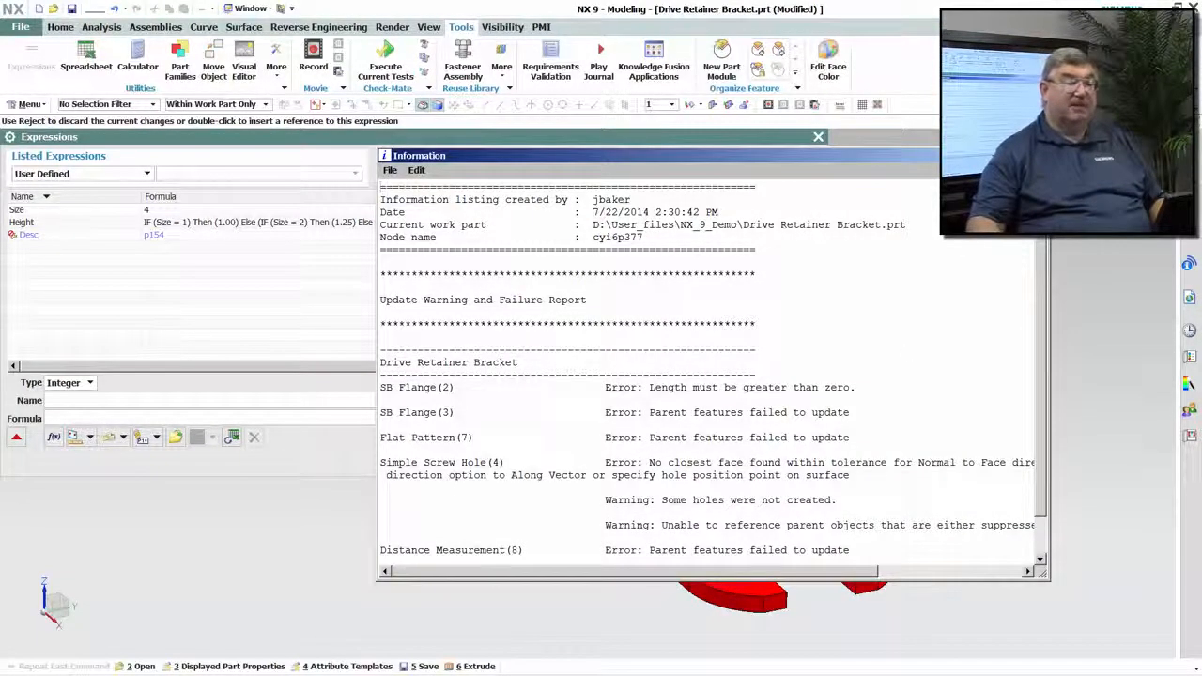
{"action": "left_click", "coordinate": [1041, 156]}
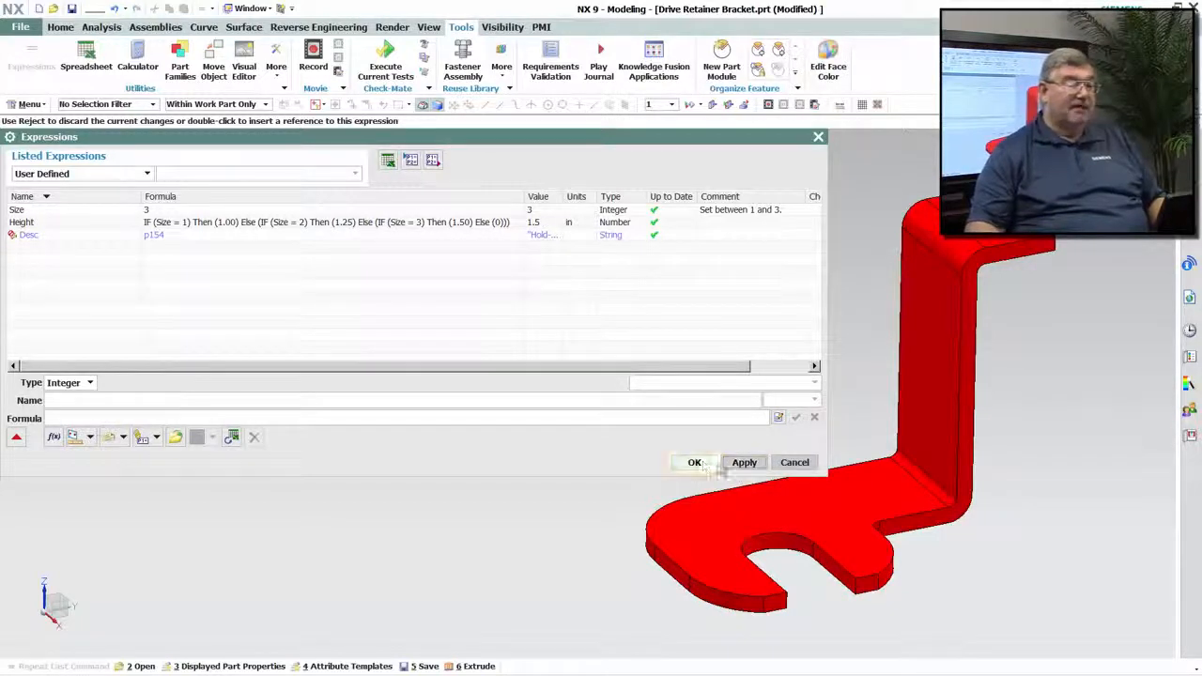
{"action": "left_click", "coordinate": [745, 465]}
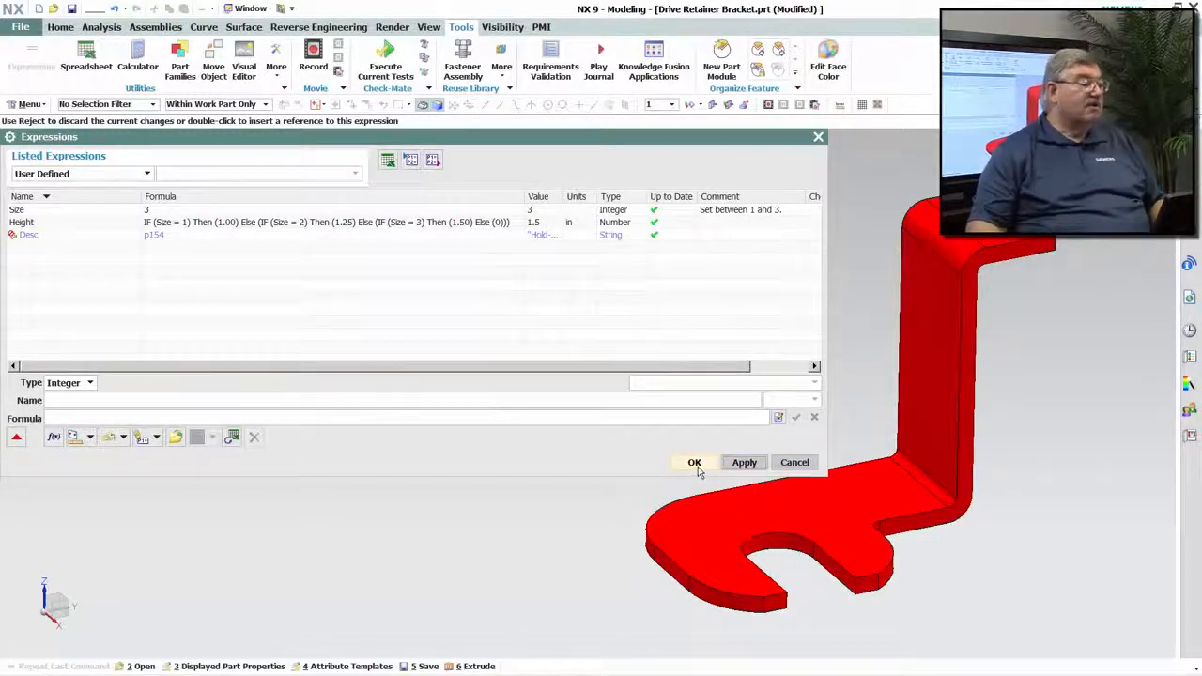
- Set the Size expression to 1 and accept the expression changes
{"action": "left_click", "coordinate": [170, 210]}
{"action": "type", "text": "1"}
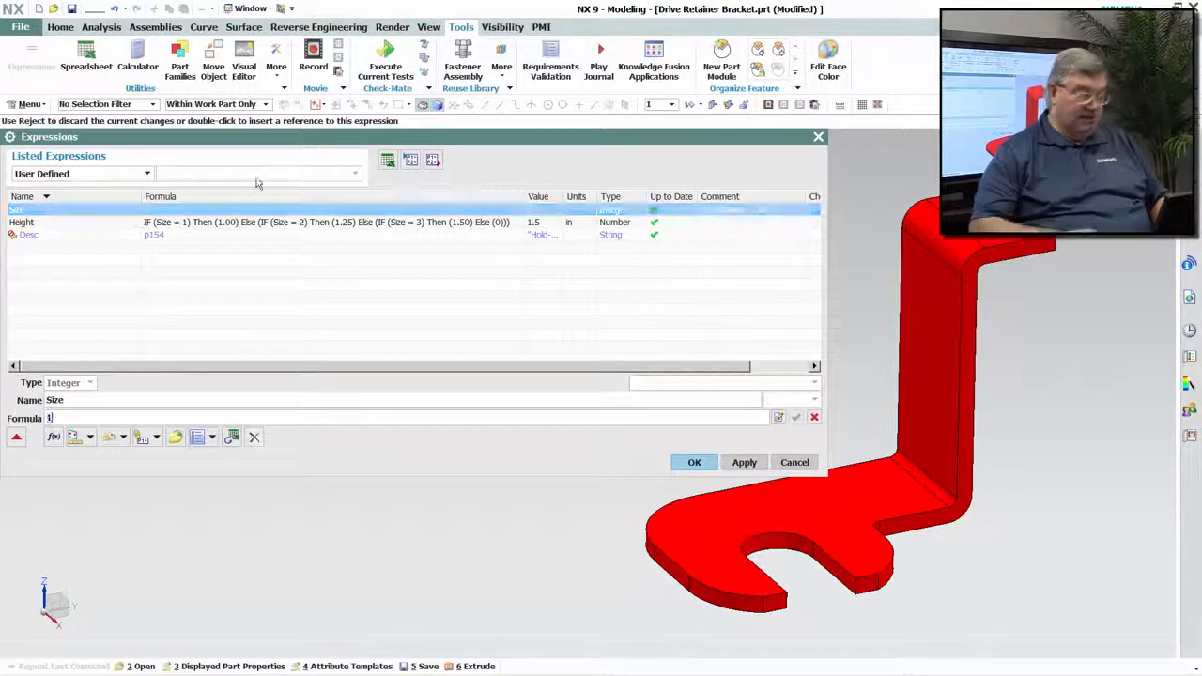
{"action": "key", "text": "Return"}
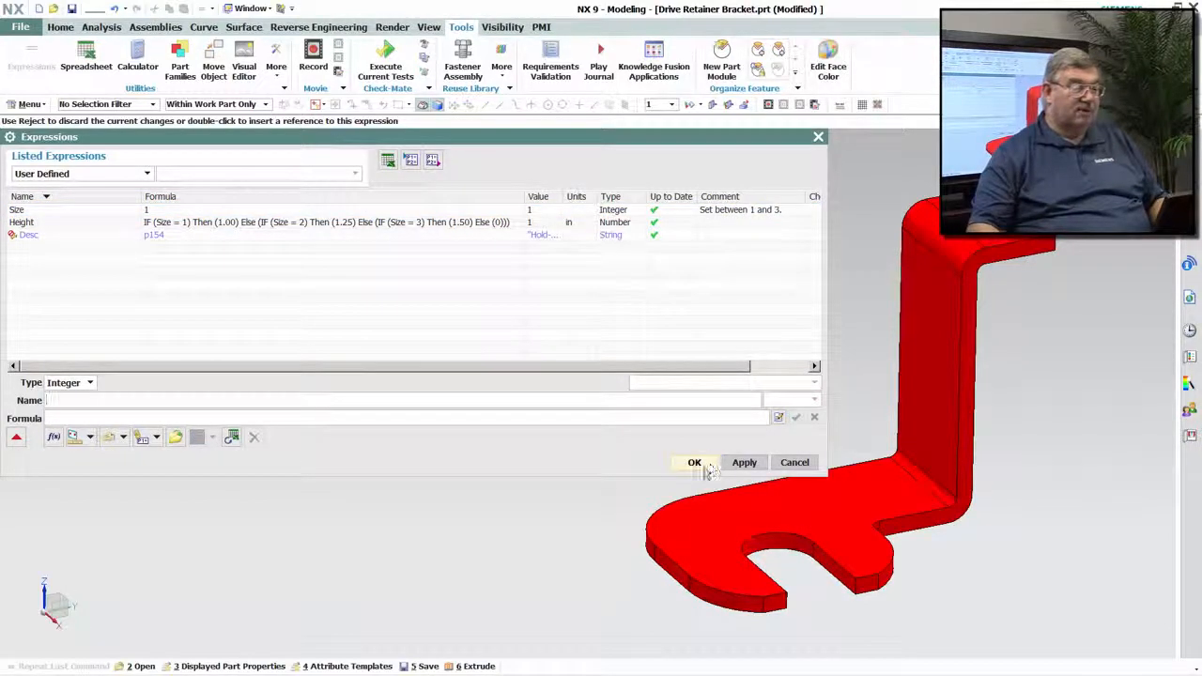
{"action": "left_click", "coordinate": [695, 463]}
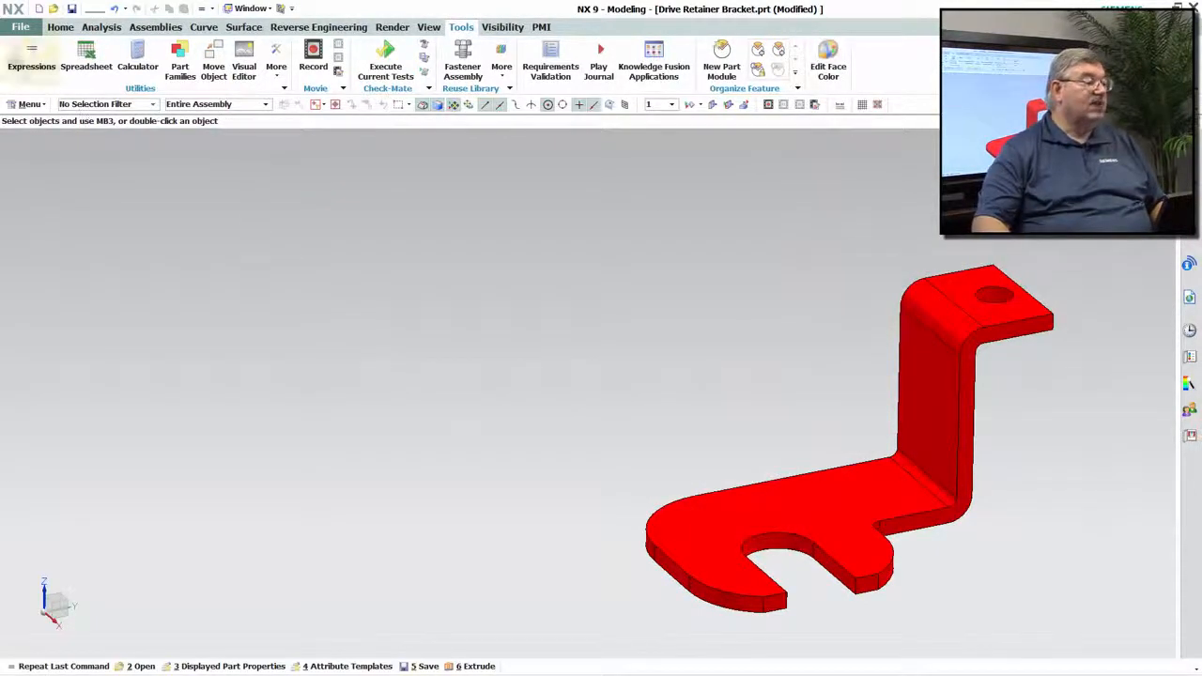
- Start a new part-file attribute template in the General category with the title Size
{"action": "left_click", "coordinate": [21, 26]}
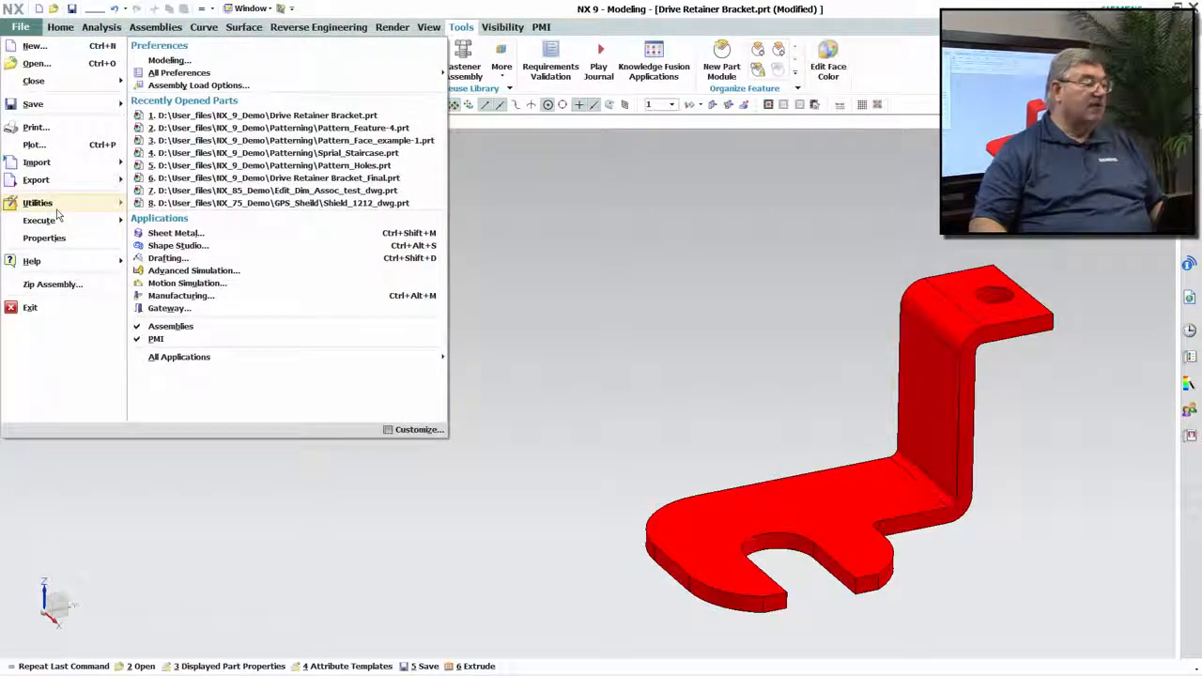
{"action": "mouse_move", "coordinate": [58, 213]}
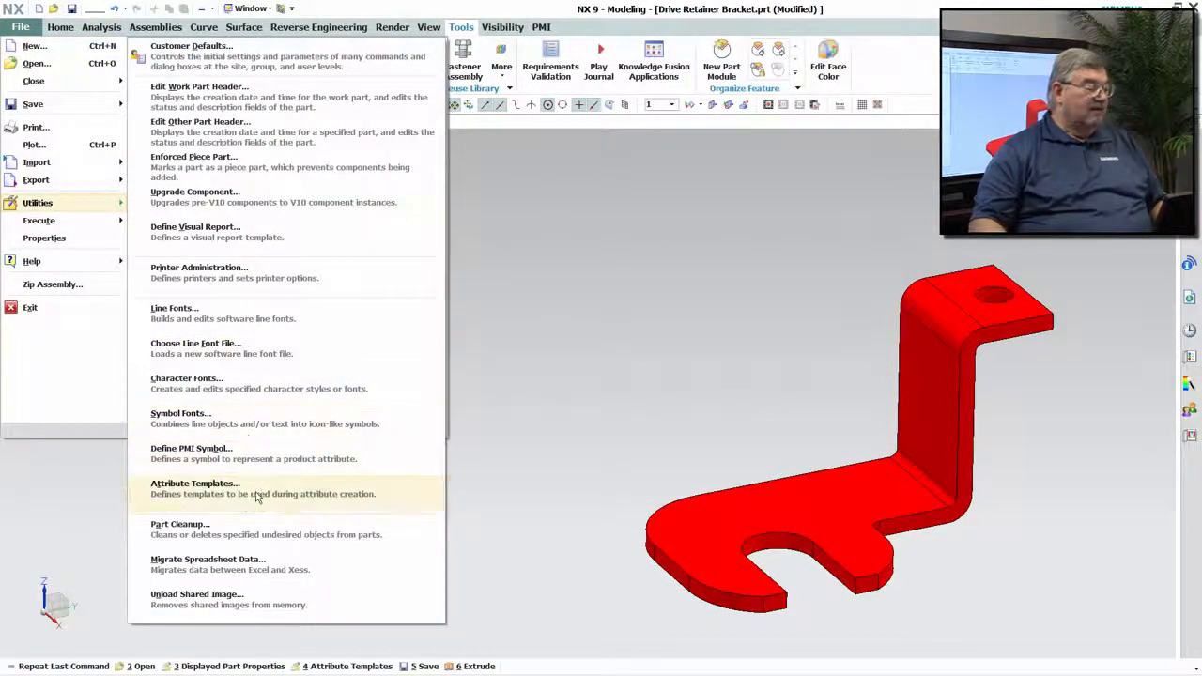
{"action": "left_click", "coordinate": [258, 498]}
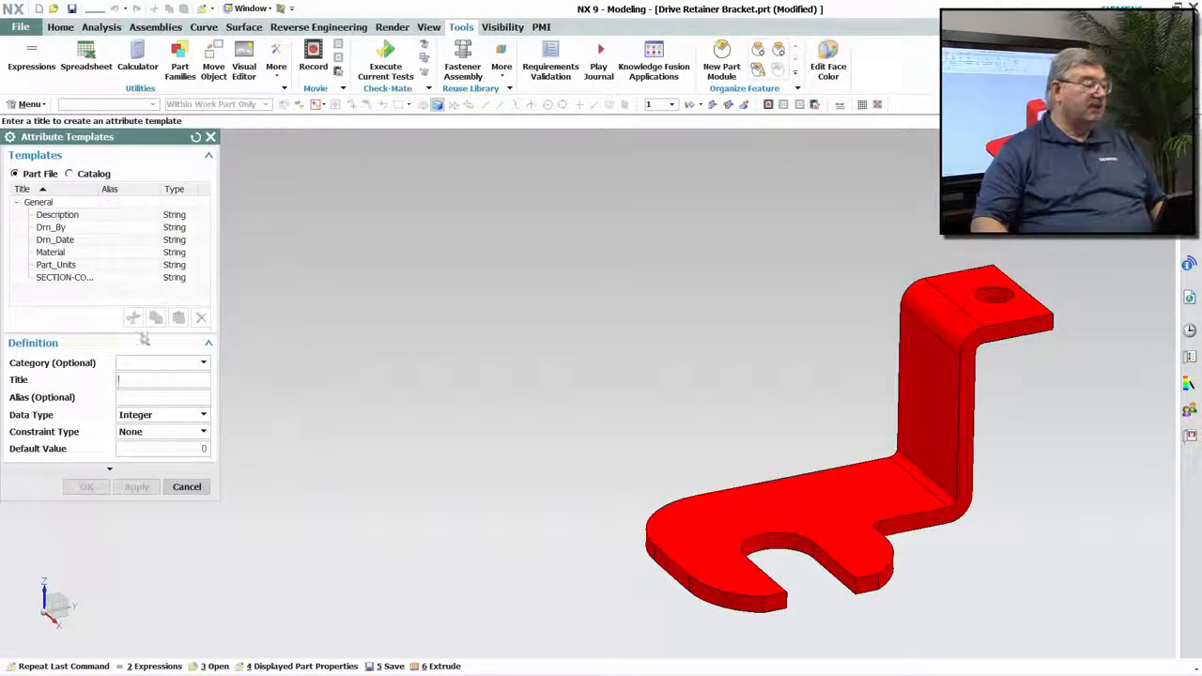
{"action": "left_click", "coordinate": [203, 363]}
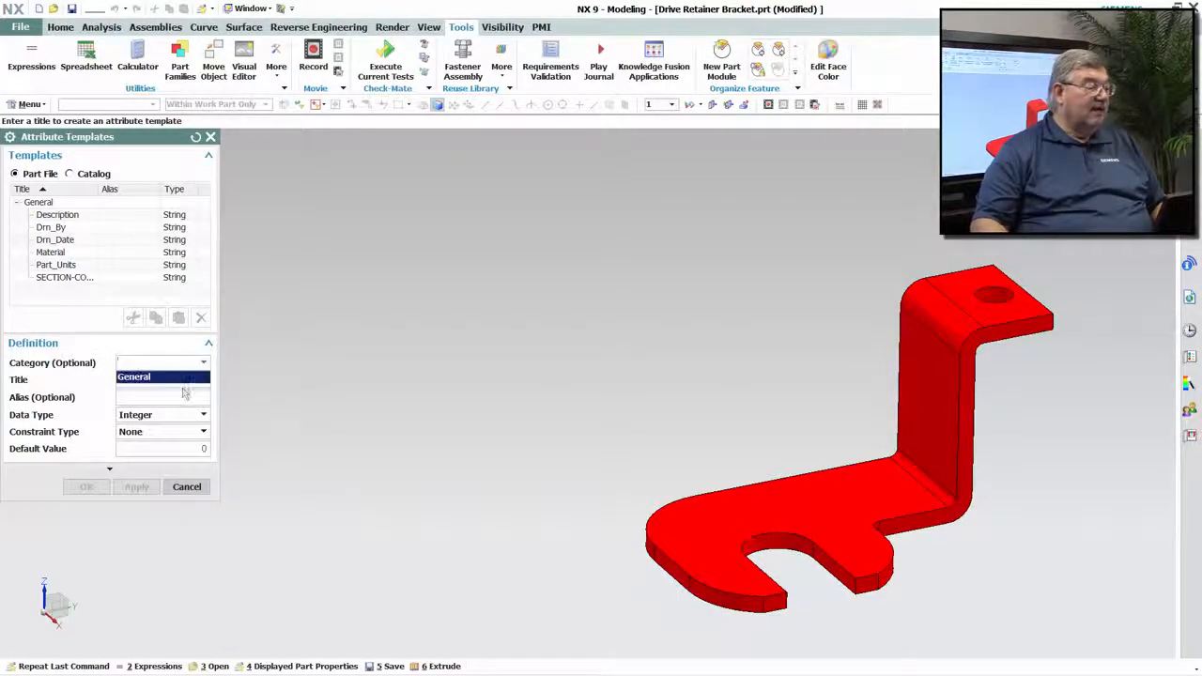
{"action": "left_click", "coordinate": [183, 380]}
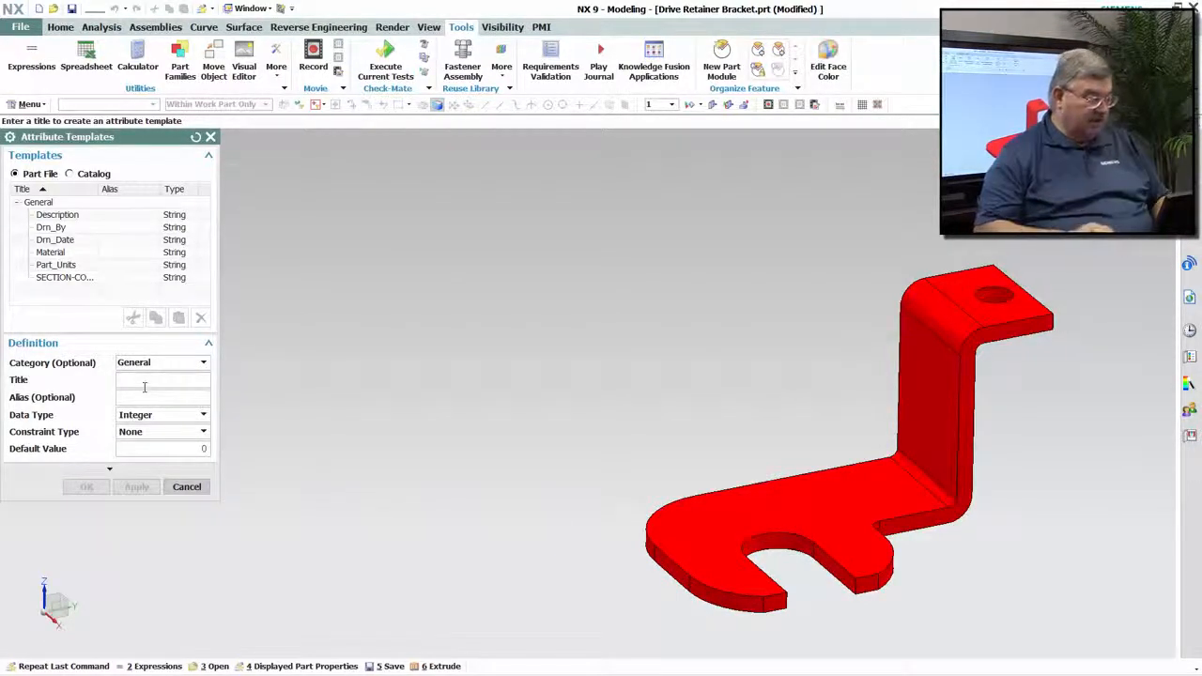
{"action": "type", "text": "Size"}
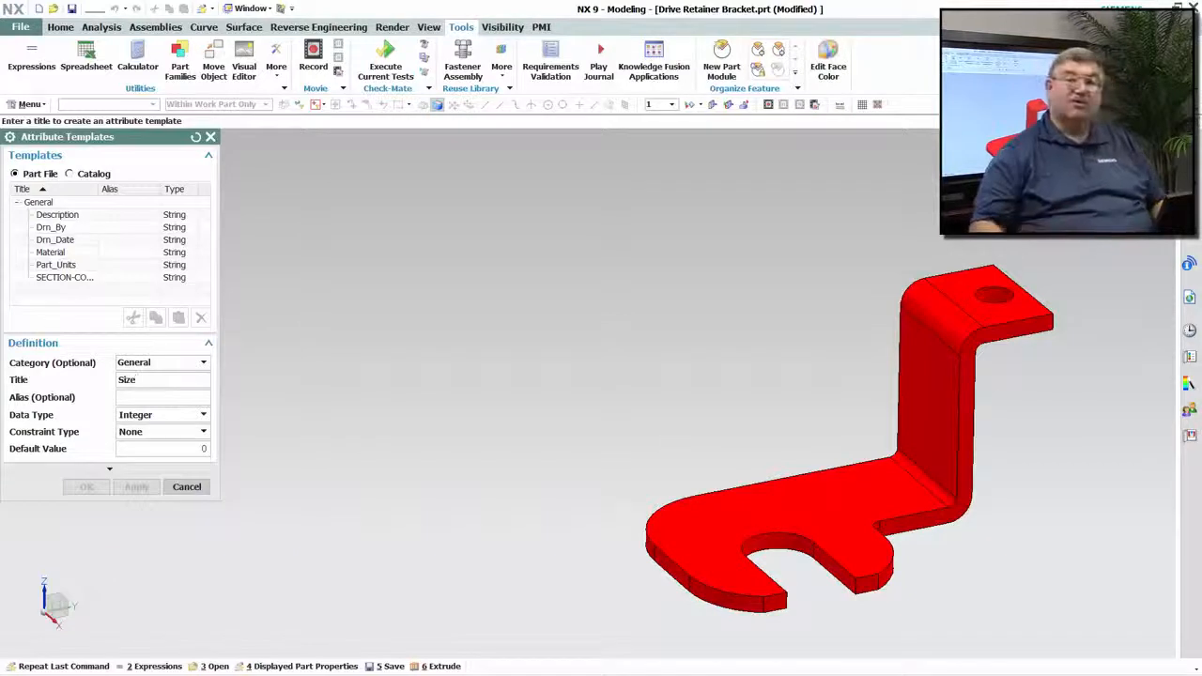
- Constrain the Size template to a list of the values 1, 2 and 3, and enforce the constraints
{"action": "left_click", "coordinate": [167, 433]}
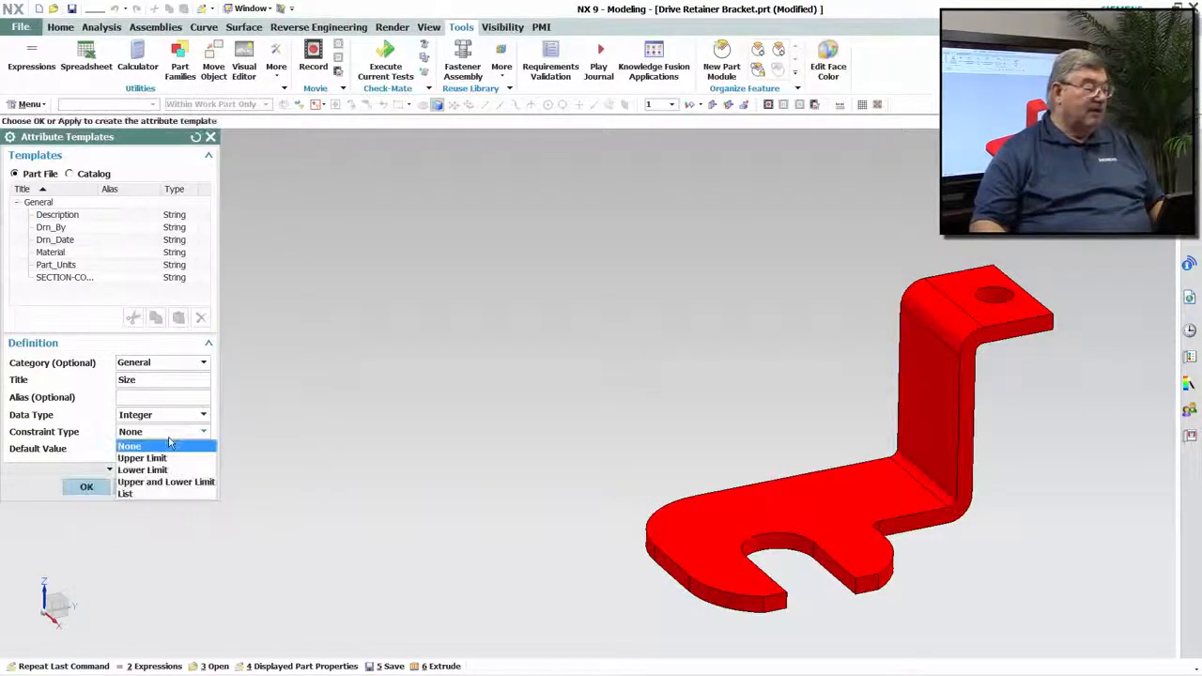
{"action": "left_click", "coordinate": [153, 499]}
{"action": "left_click", "coordinate": [130, 471]}
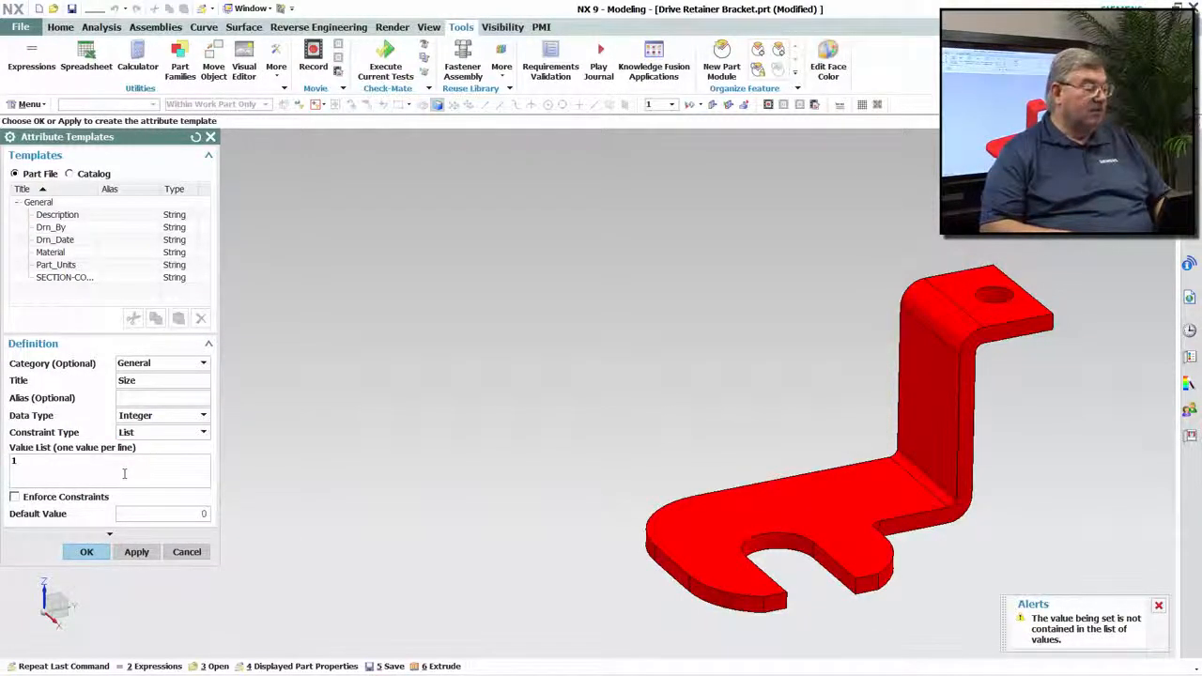
{"action": "type", "text": "1 2 3"}
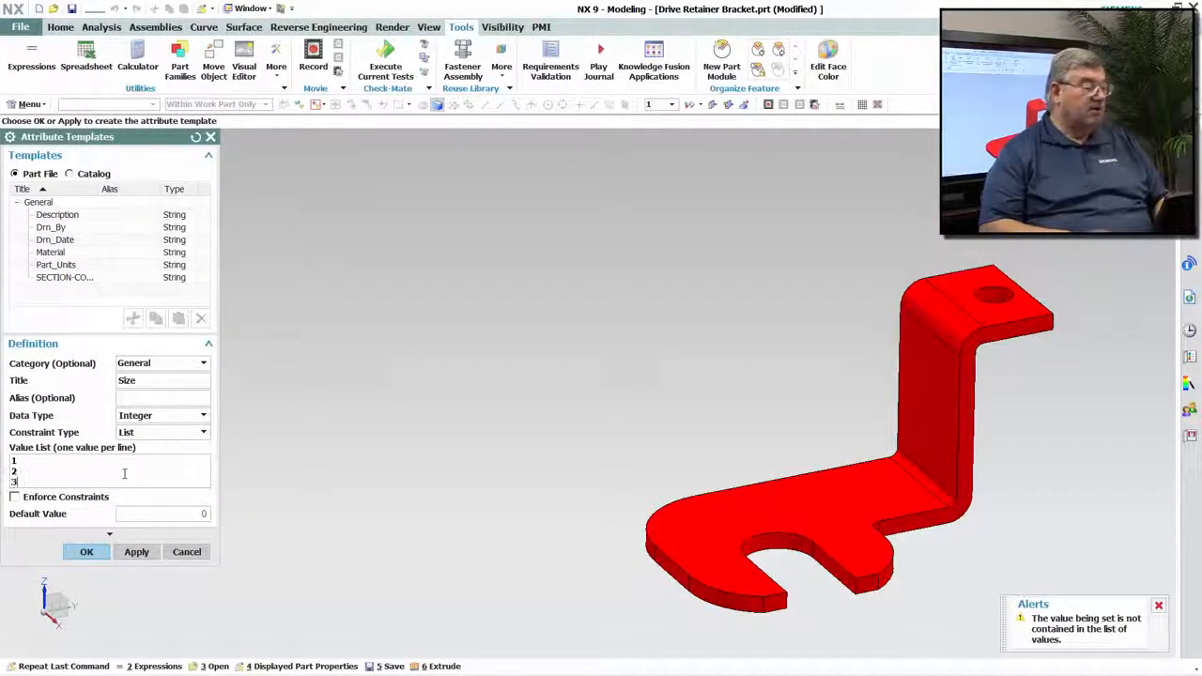
{"action": "left_click", "coordinate": [14, 497]}
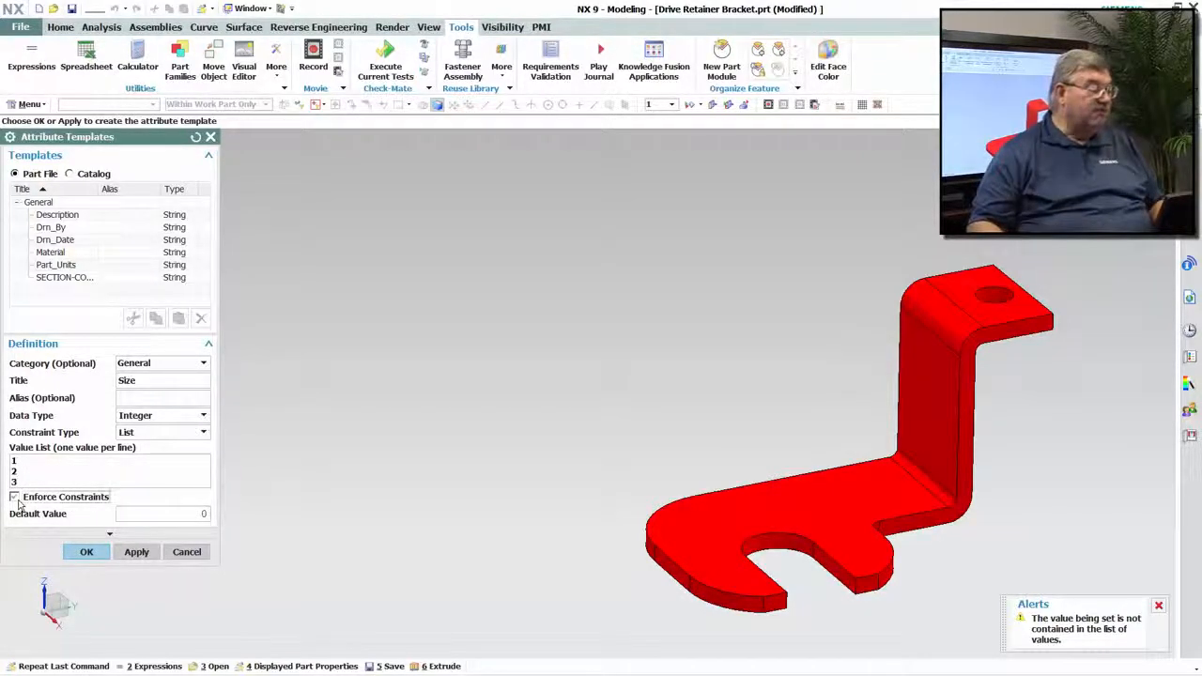
- Set the Size template's default value to 1 and create the template
{"action": "double_click", "coordinate": [205, 515]}
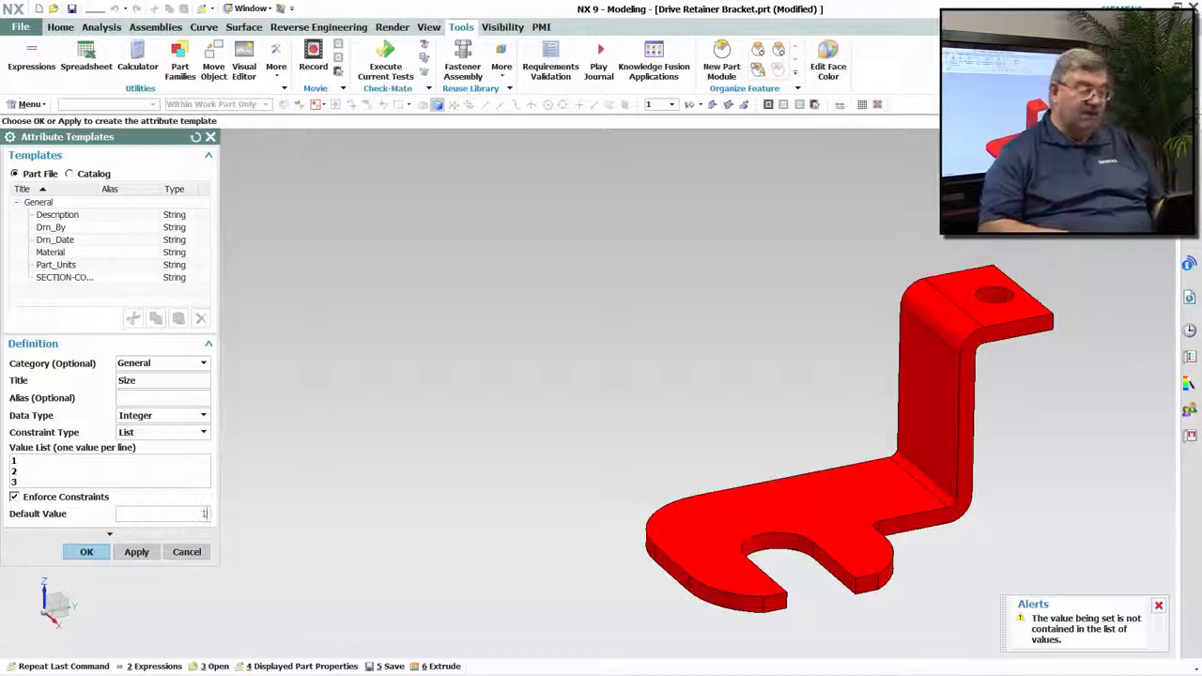
{"action": "type", "text": "1"}
{"action": "double_click", "coordinate": [204, 515]}
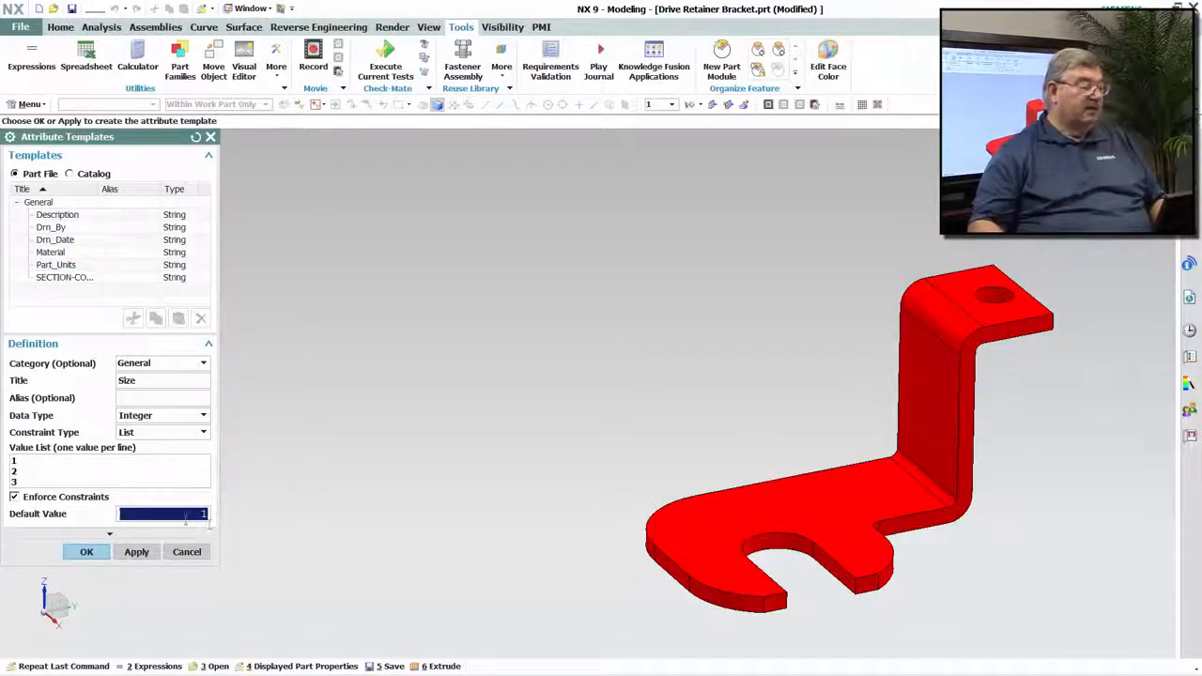
{"action": "left_click", "coordinate": [87, 551]}
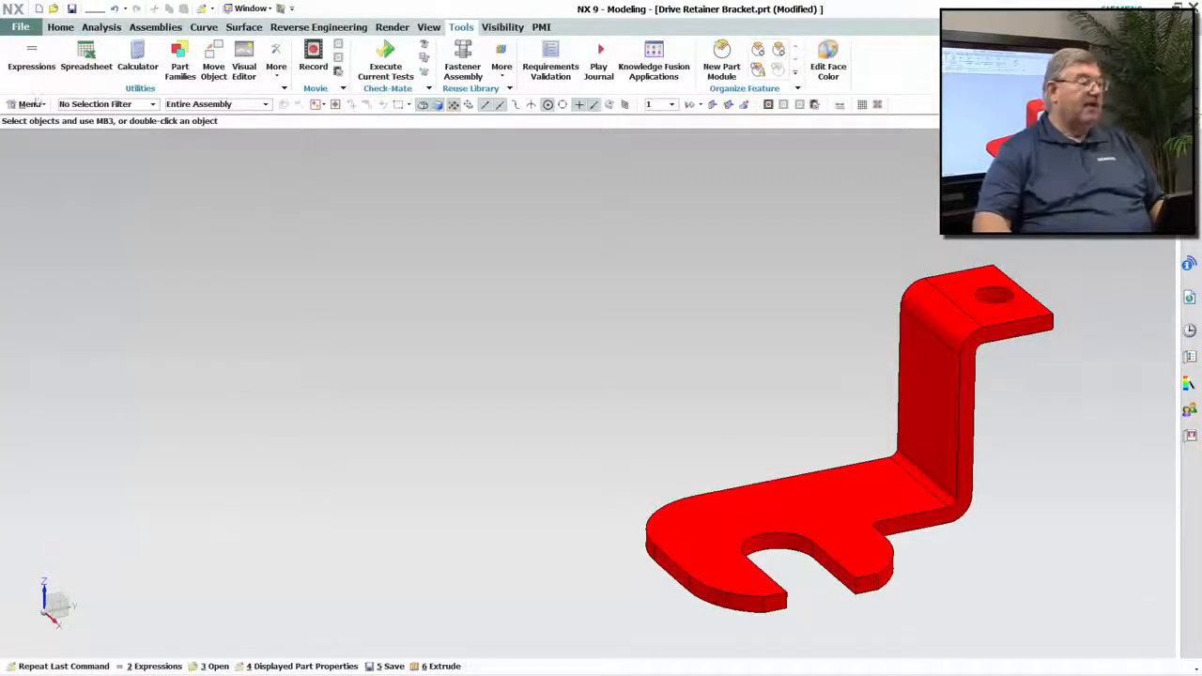
- Add the unset Size attribute from its template to the displayed part's properties, using the value 1
{"action": "left_click", "coordinate": [20, 26]}
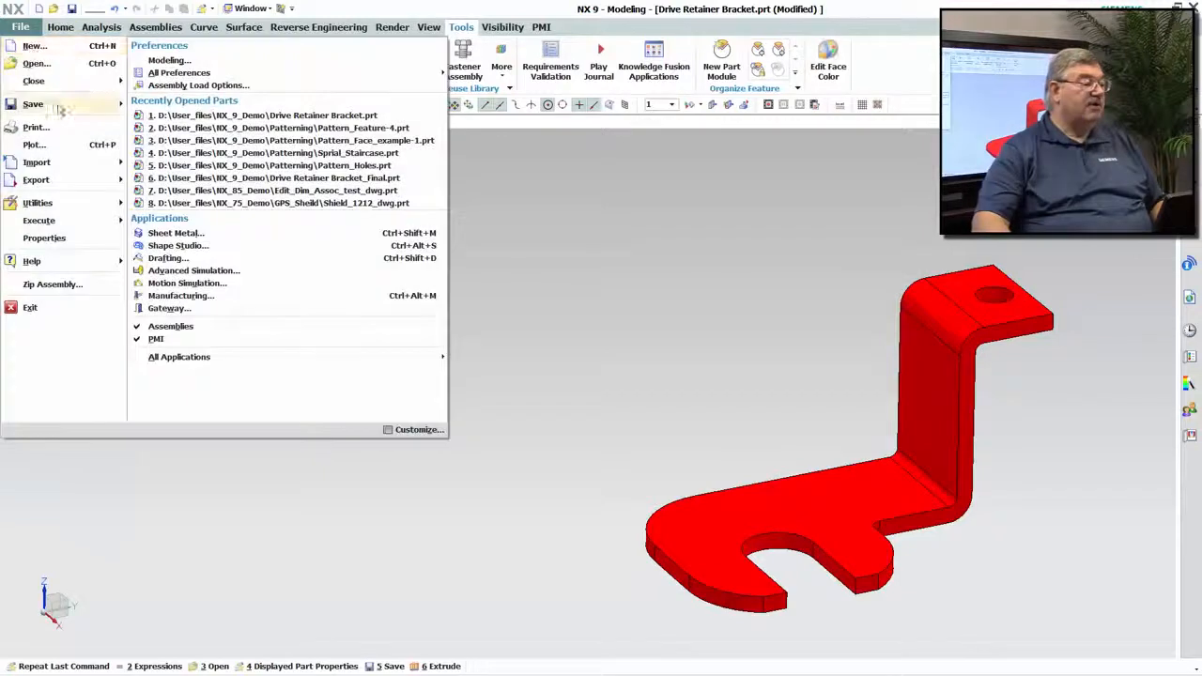
{"action": "left_click", "coordinate": [85, 237]}
{"action": "scroll", "coordinate": [82, 254], "scroll_direction": "down", "scroll_amount": 4}
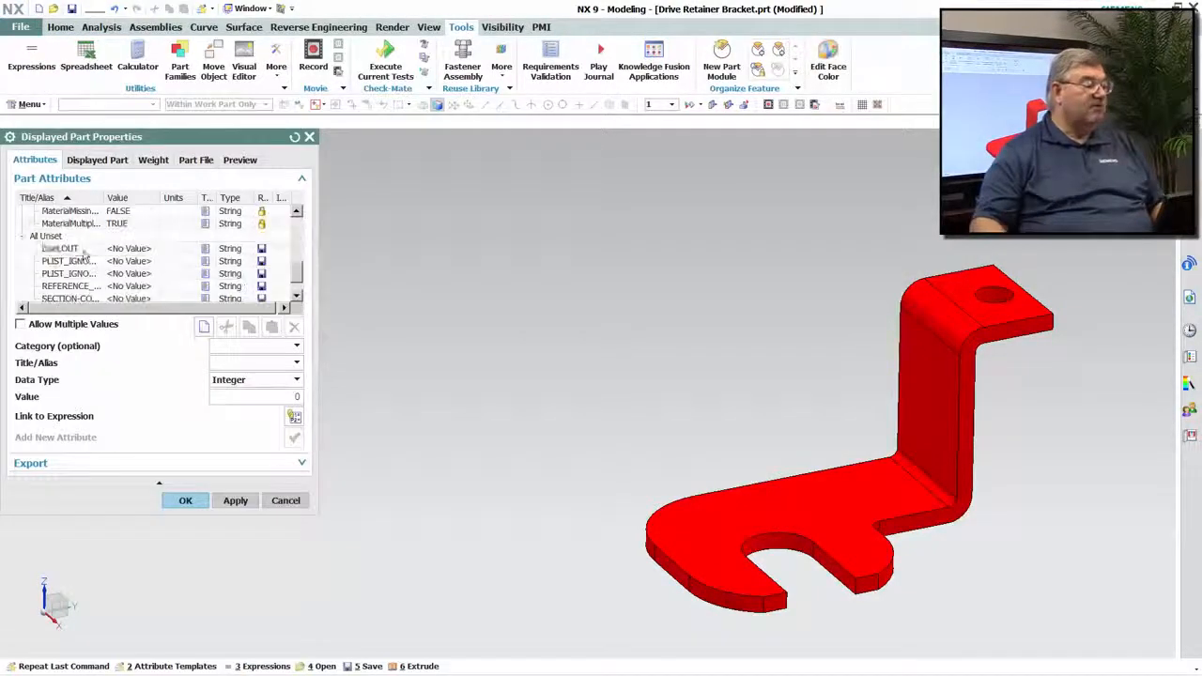
{"action": "scroll", "coordinate": [83, 261], "scroll_direction": "up", "scroll_amount": 2}
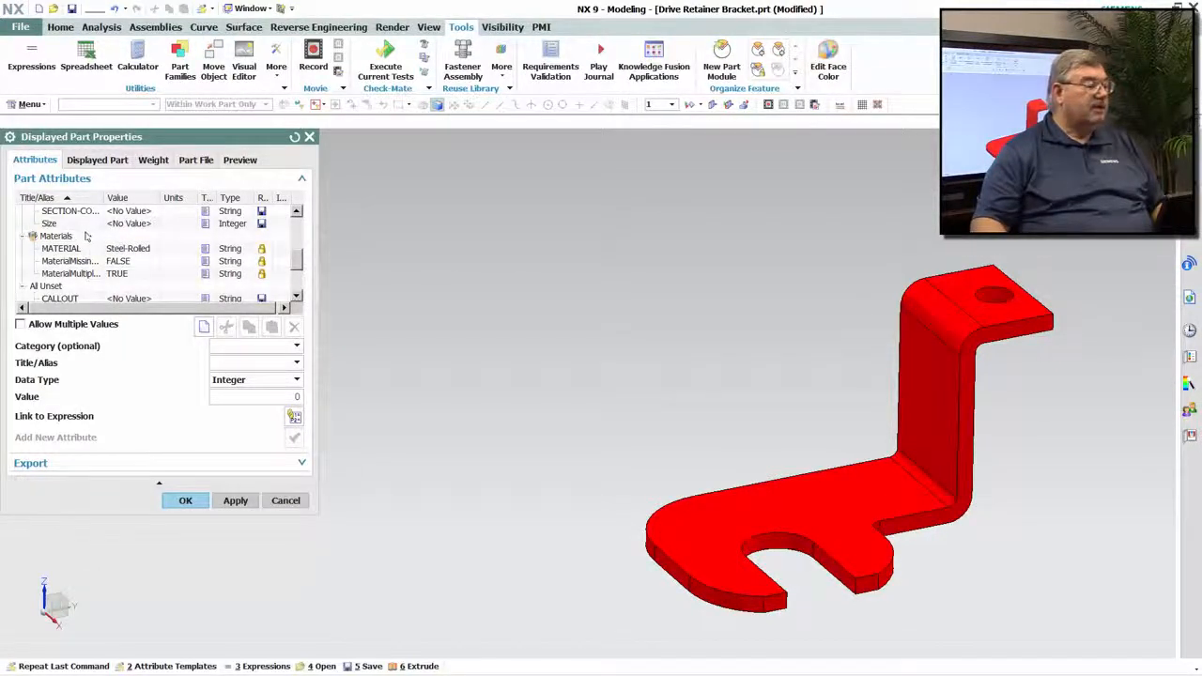
{"action": "scroll", "coordinate": [85, 237], "scroll_direction": "down", "scroll_amount": 3}
{"action": "left_click", "coordinate": [82, 285]}
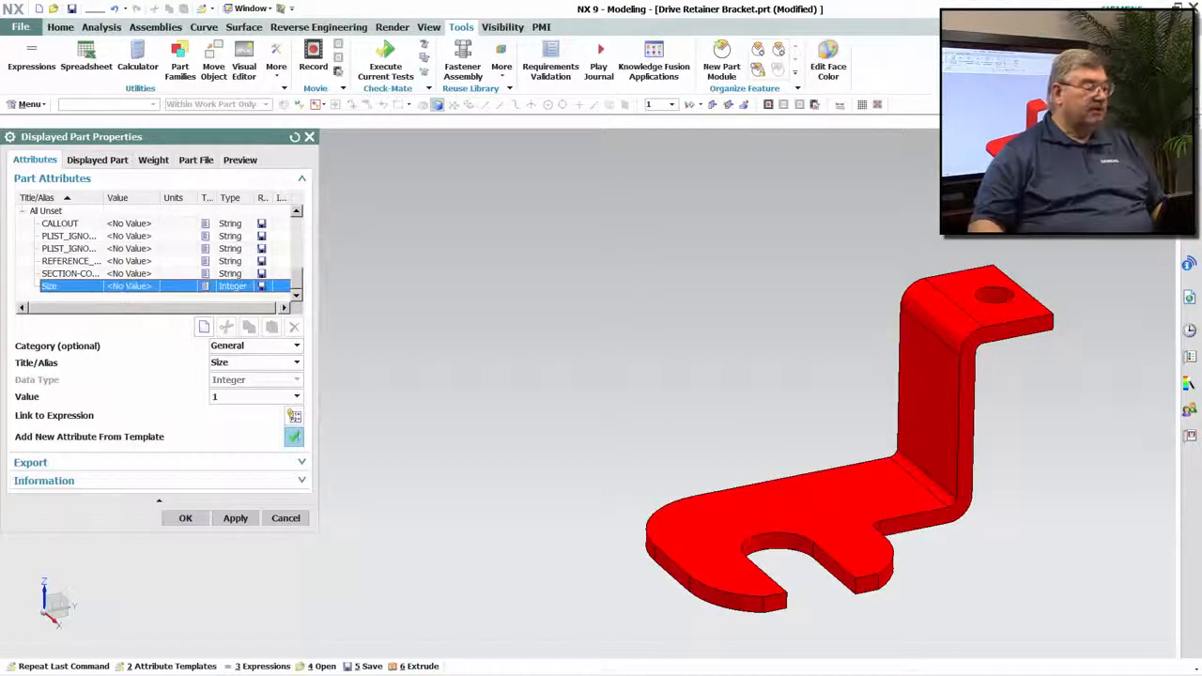
{"action": "left_click", "coordinate": [294, 437]}
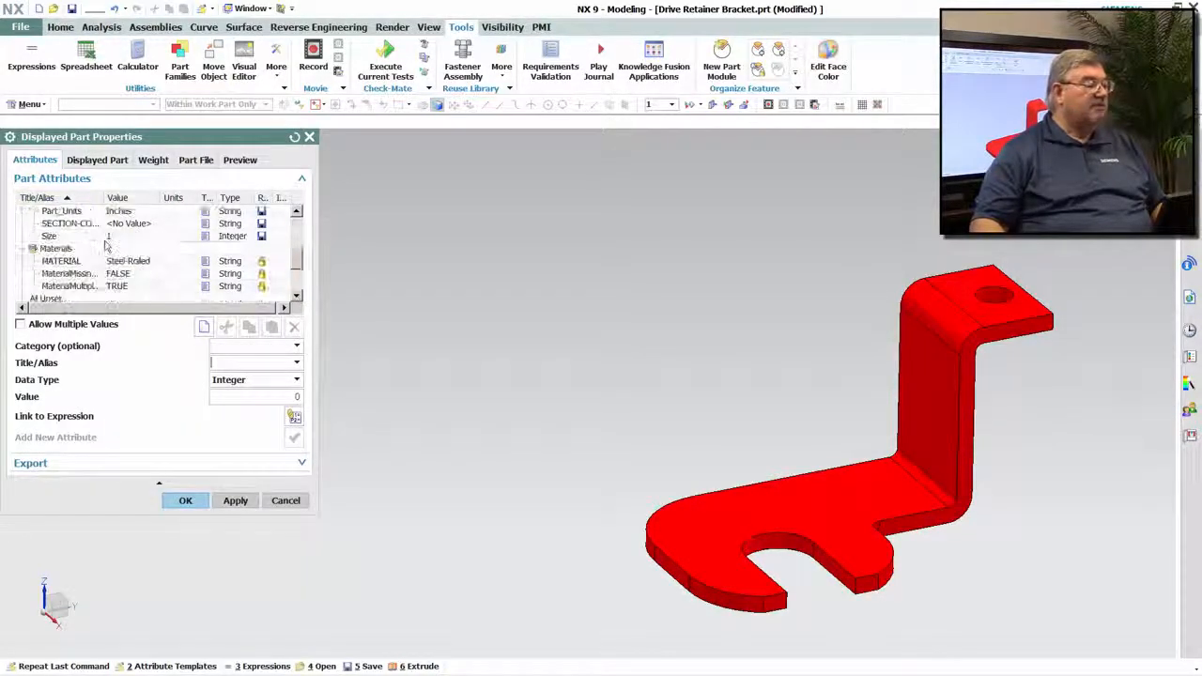
- Check the values offered for the part's Size attribute, keep 1 and accept the part properties
{"action": "left_click", "coordinate": [113, 239]}
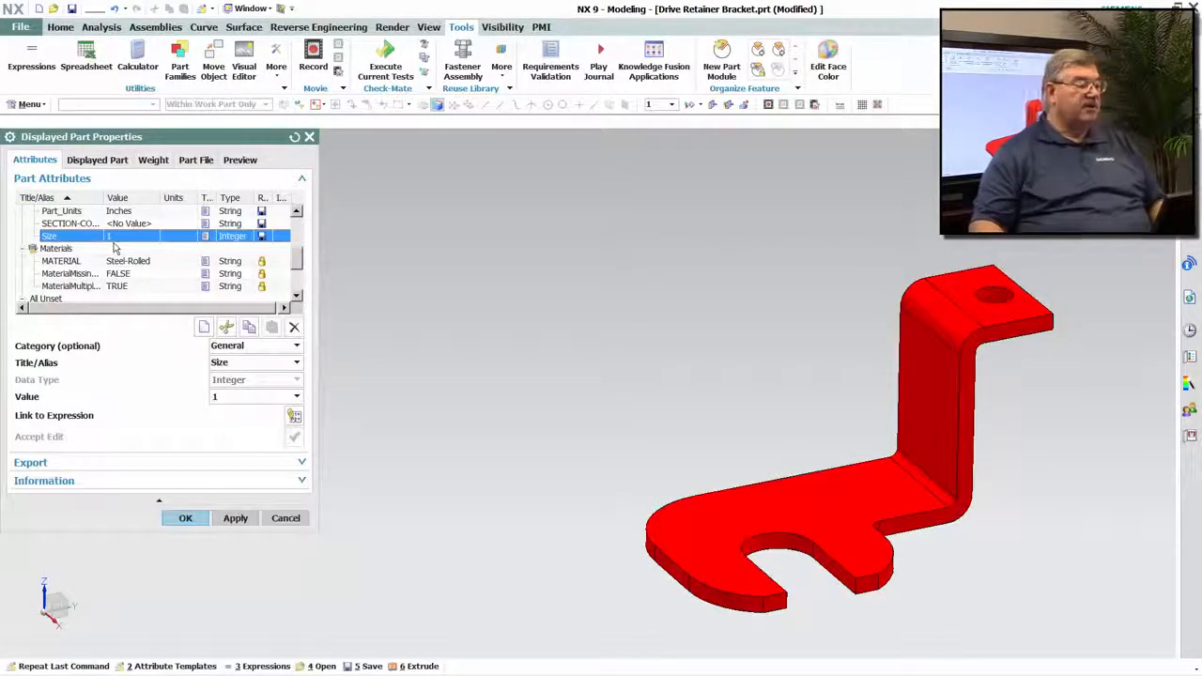
{"action": "left_click", "coordinate": [246, 397]}
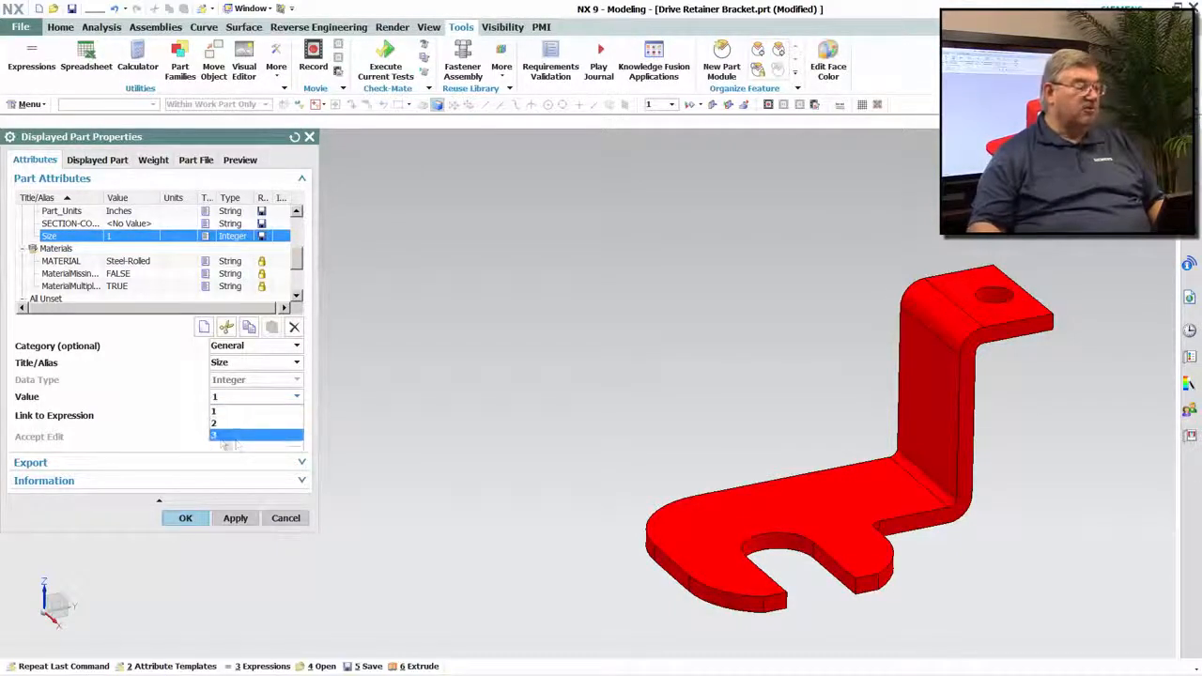
{"action": "left_click", "coordinate": [189, 519]}
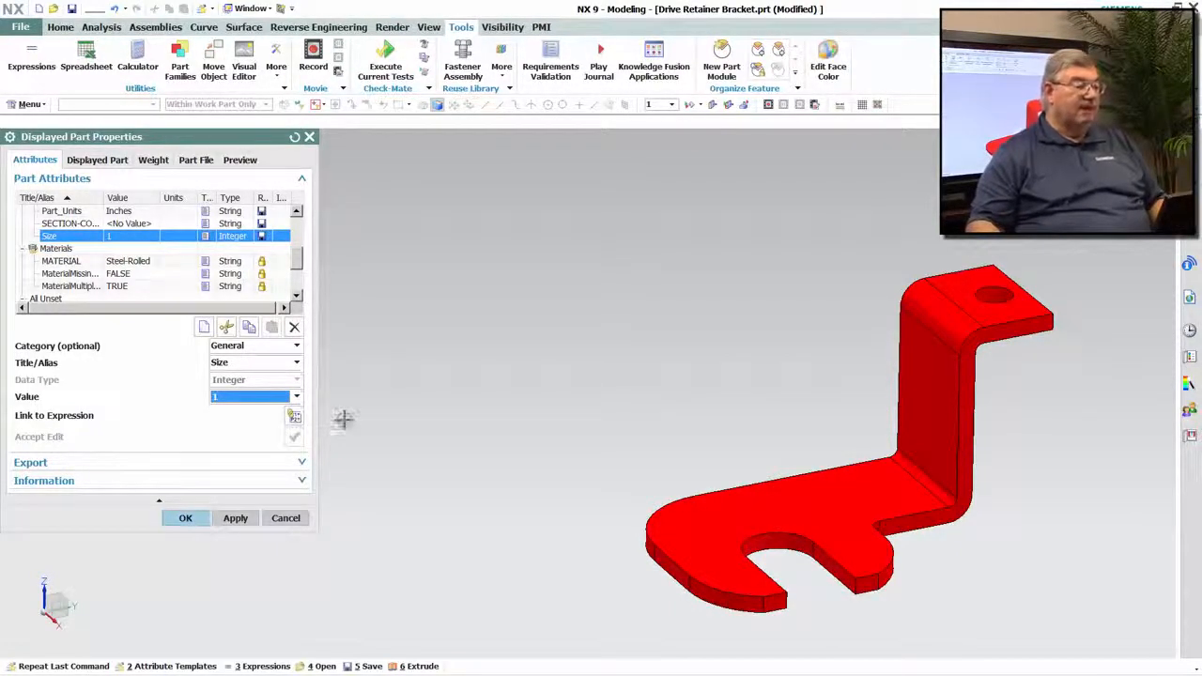
{"action": "left_click", "coordinate": [186, 518]}
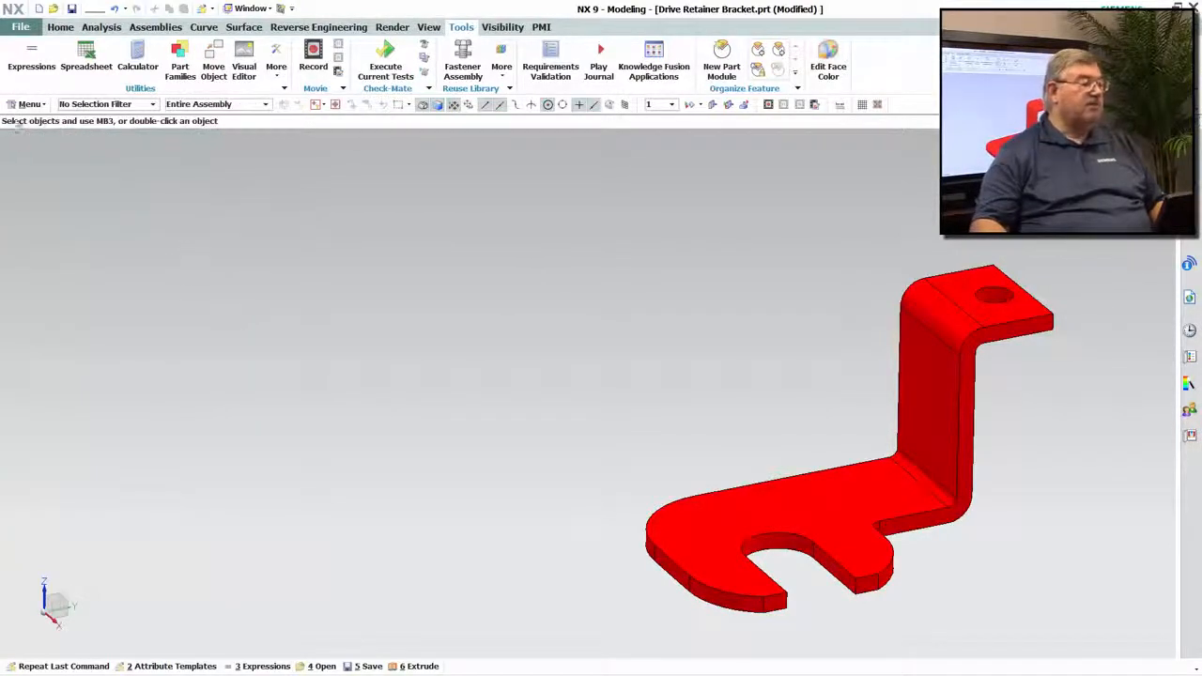
- Link the Size expression's formula to the part's Size attribute and accept the expression change
{"action": "left_click", "coordinate": [31, 58]}
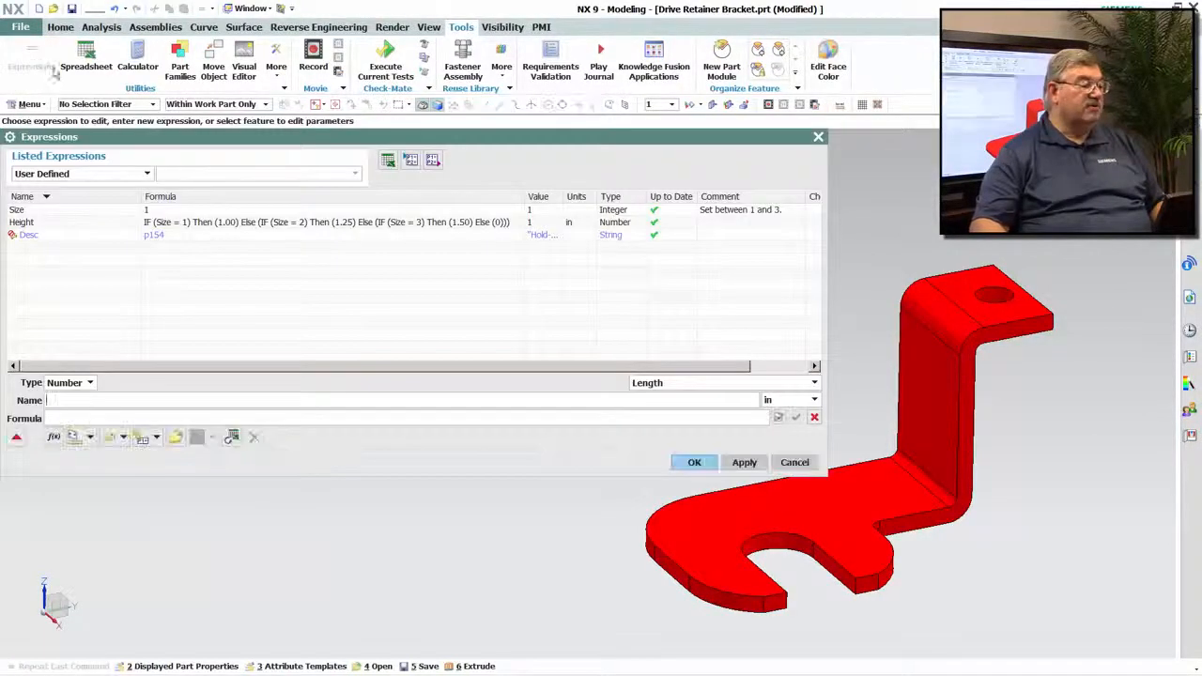
{"action": "left_click", "coordinate": [125, 211]}
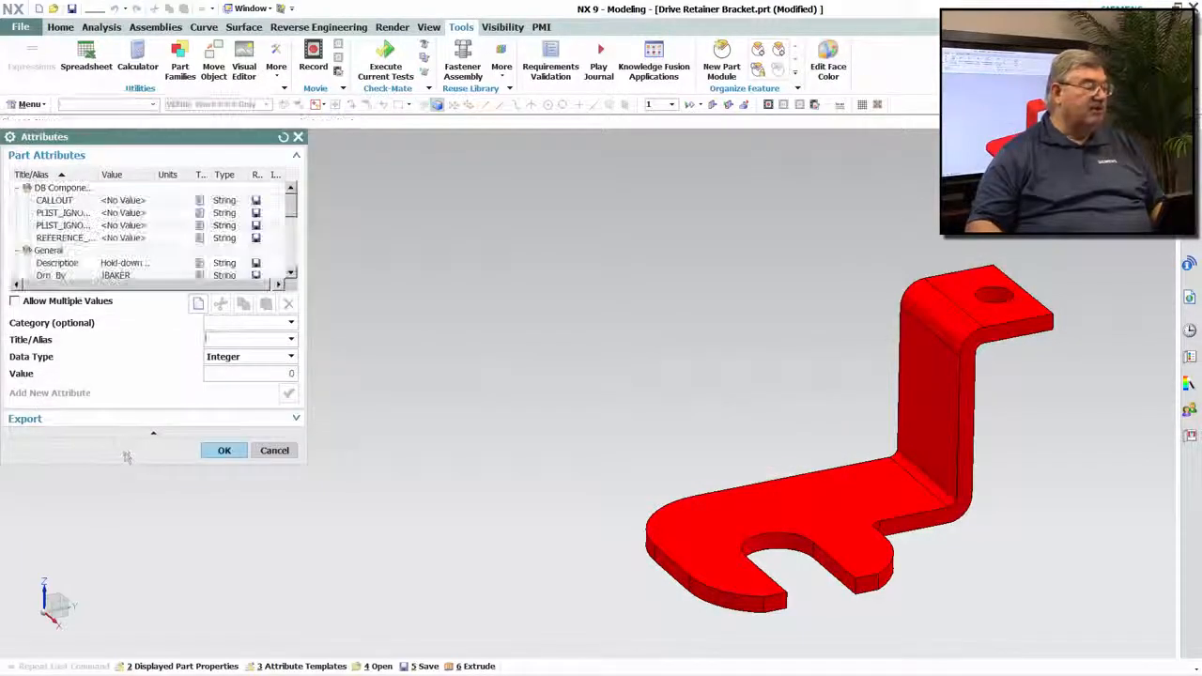
{"action": "left_click", "coordinate": [115, 437]}
{"action": "scroll", "coordinate": [94, 275], "scroll_direction": "down", "scroll_amount": 2}
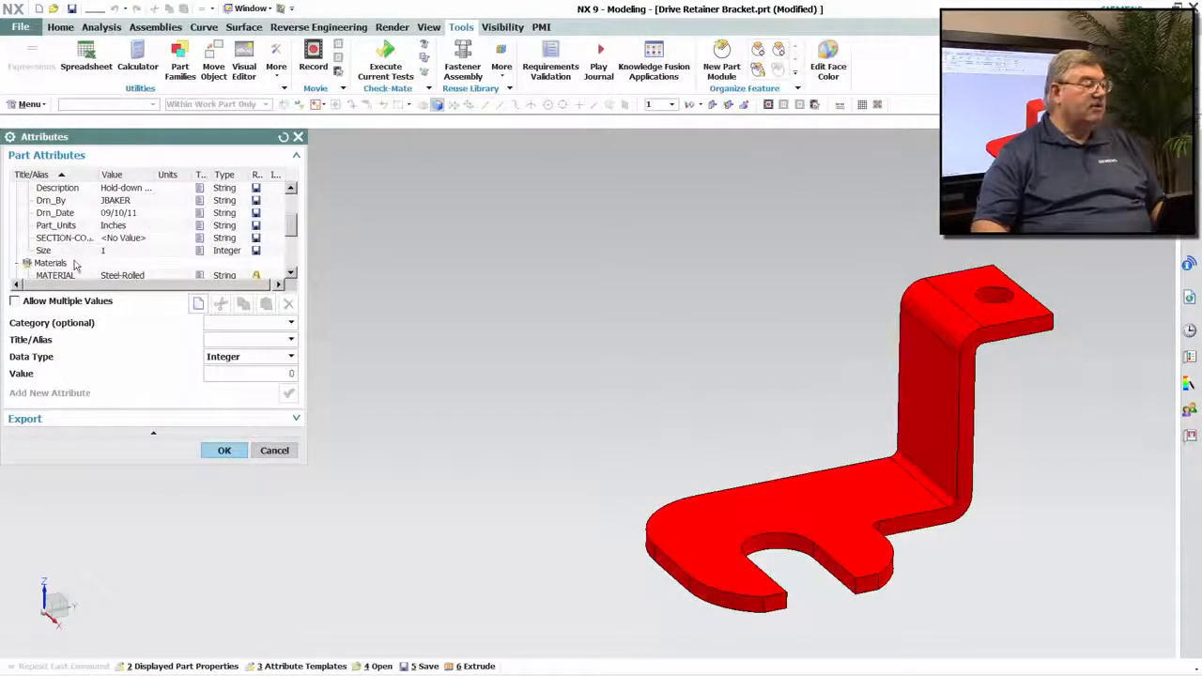
{"action": "left_click", "coordinate": [74, 254]}
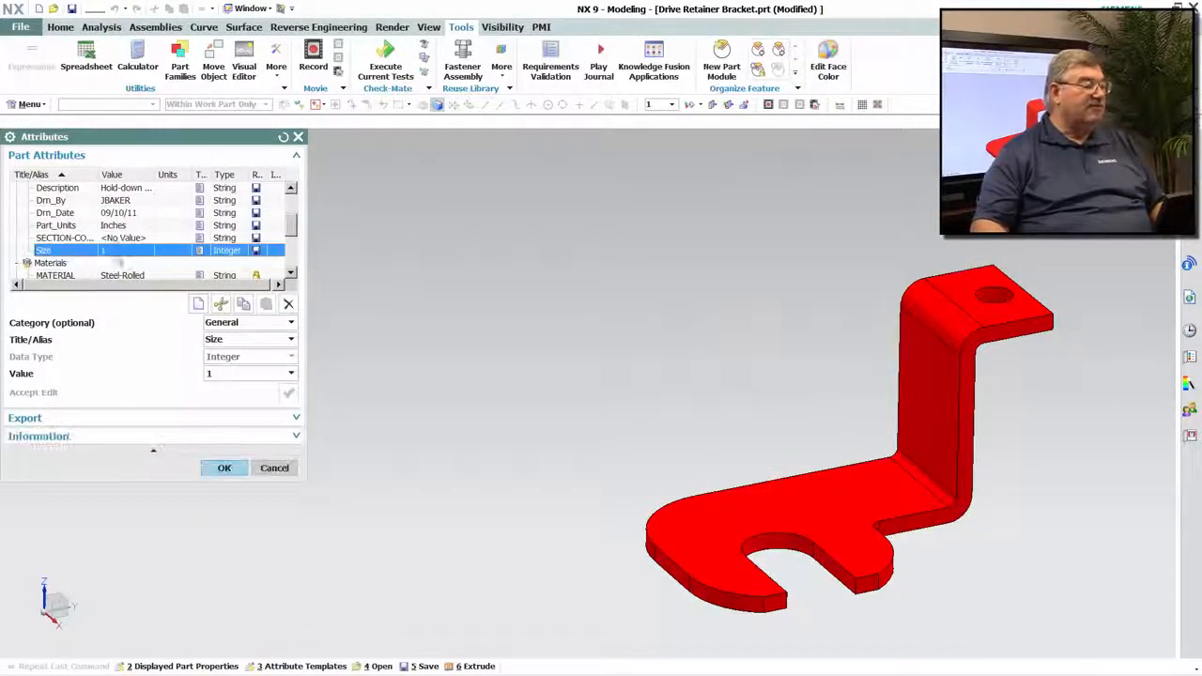
{"action": "left_click", "coordinate": [225, 467]}
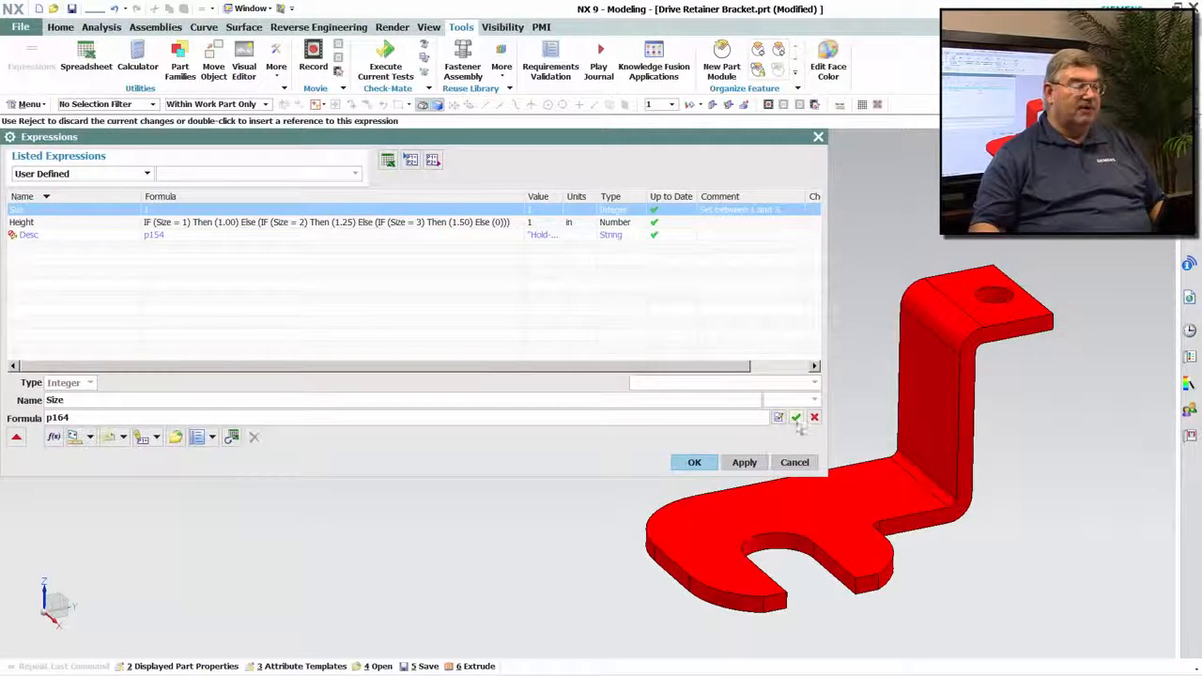
{"action": "left_click", "coordinate": [798, 419]}
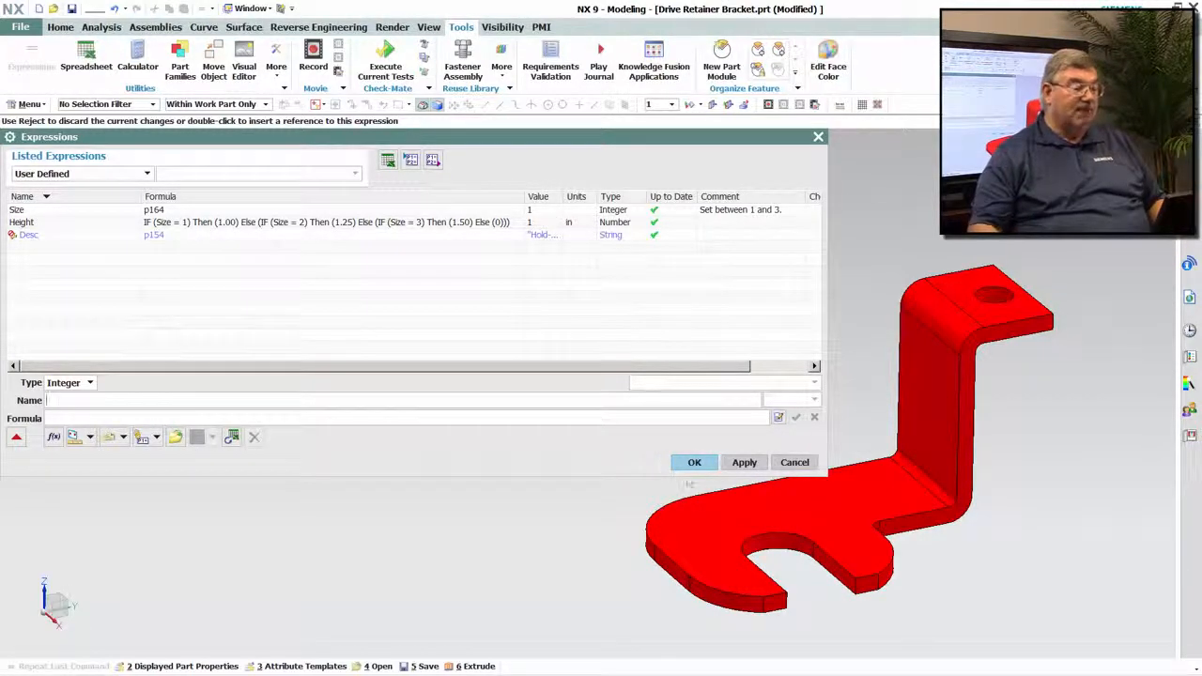
{"action": "left_click", "coordinate": [694, 462]}
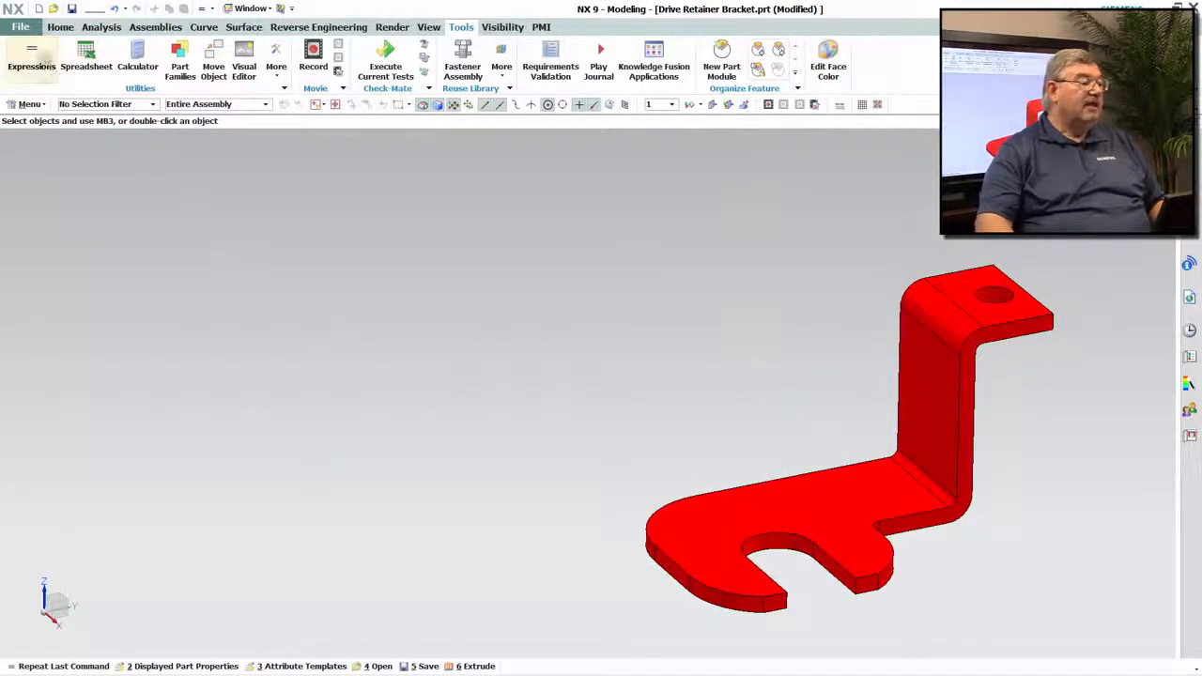
- Set the Size attribute to 2 in the displayed part's properties and apply it to the bracket
{"action": "left_click", "coordinate": [21, 26]}
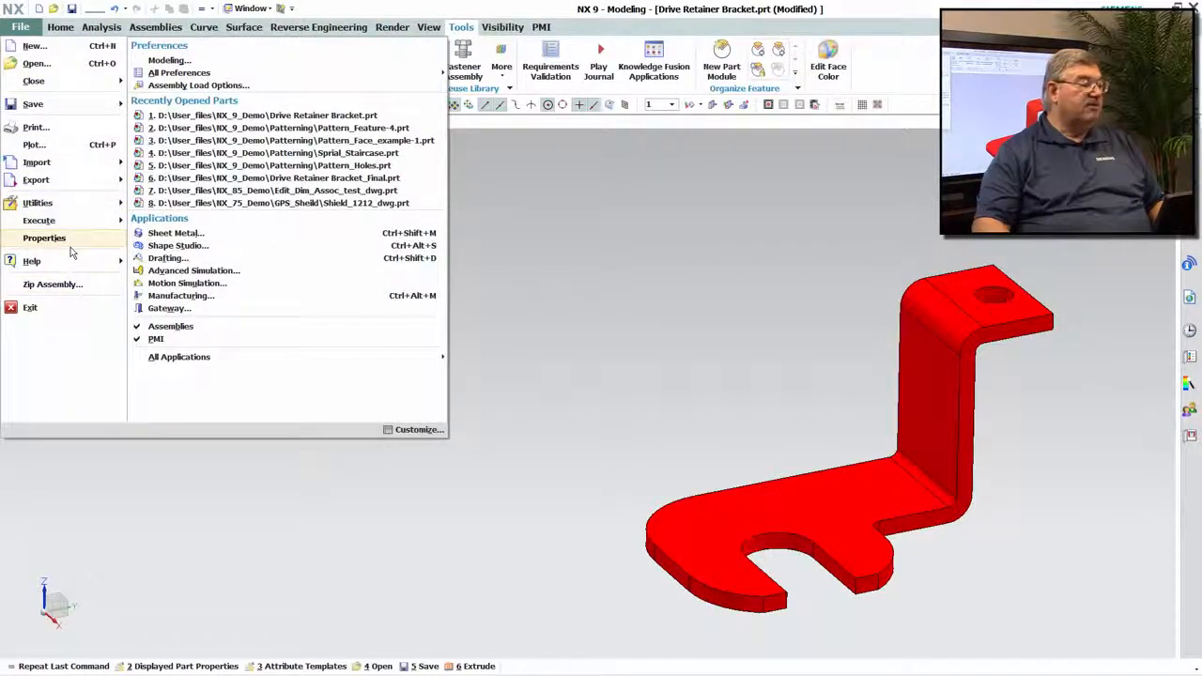
{"action": "left_click", "coordinate": [71, 241]}
{"action": "scroll", "coordinate": [103, 286], "scroll_direction": "down", "scroll_amount": 1}
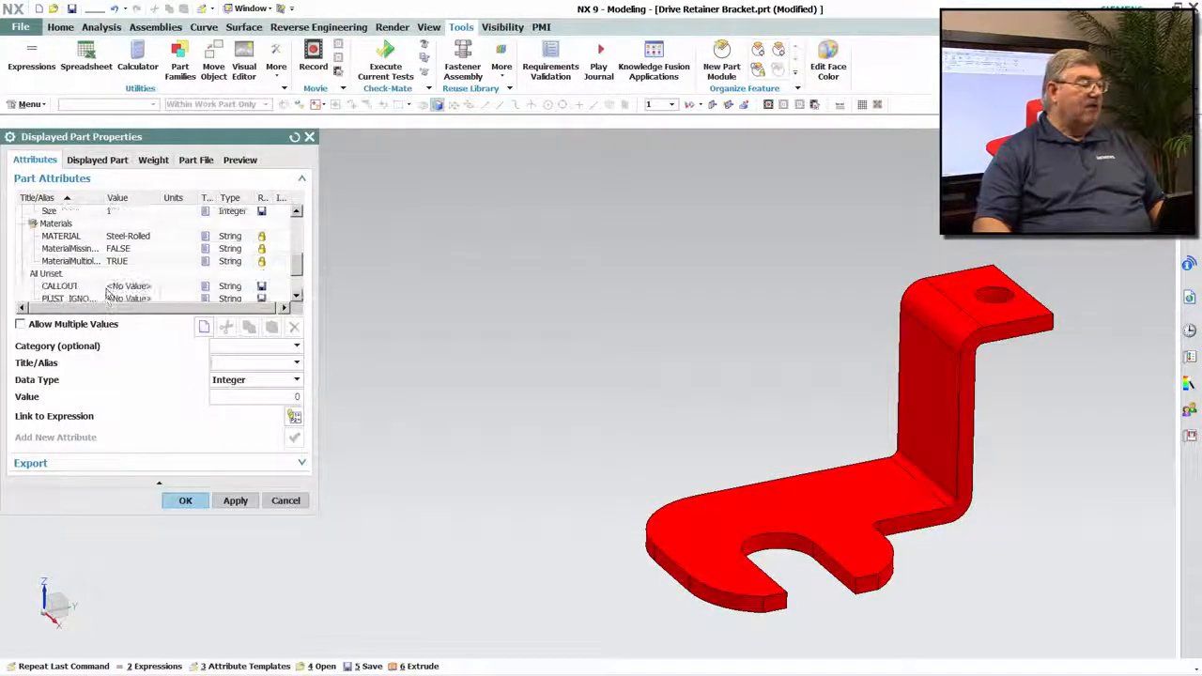
{"action": "left_click", "coordinate": [74, 216]}
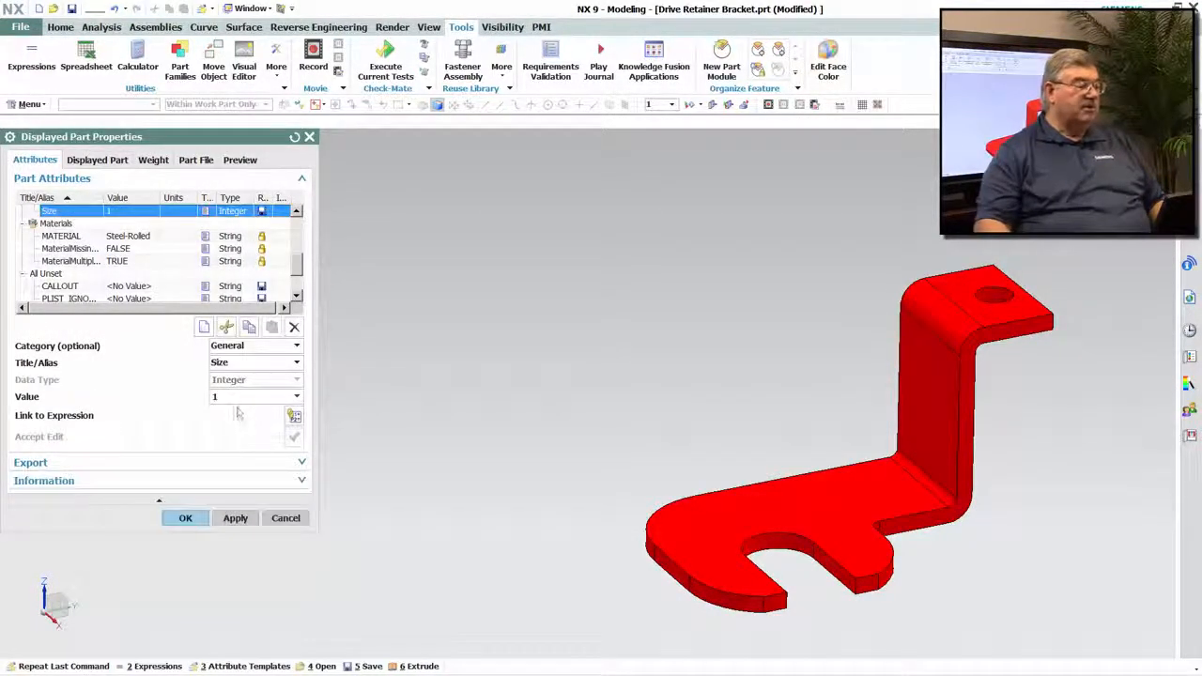
{"action": "left_click", "coordinate": [242, 399]}
{"action": "left_click", "coordinate": [235, 428]}
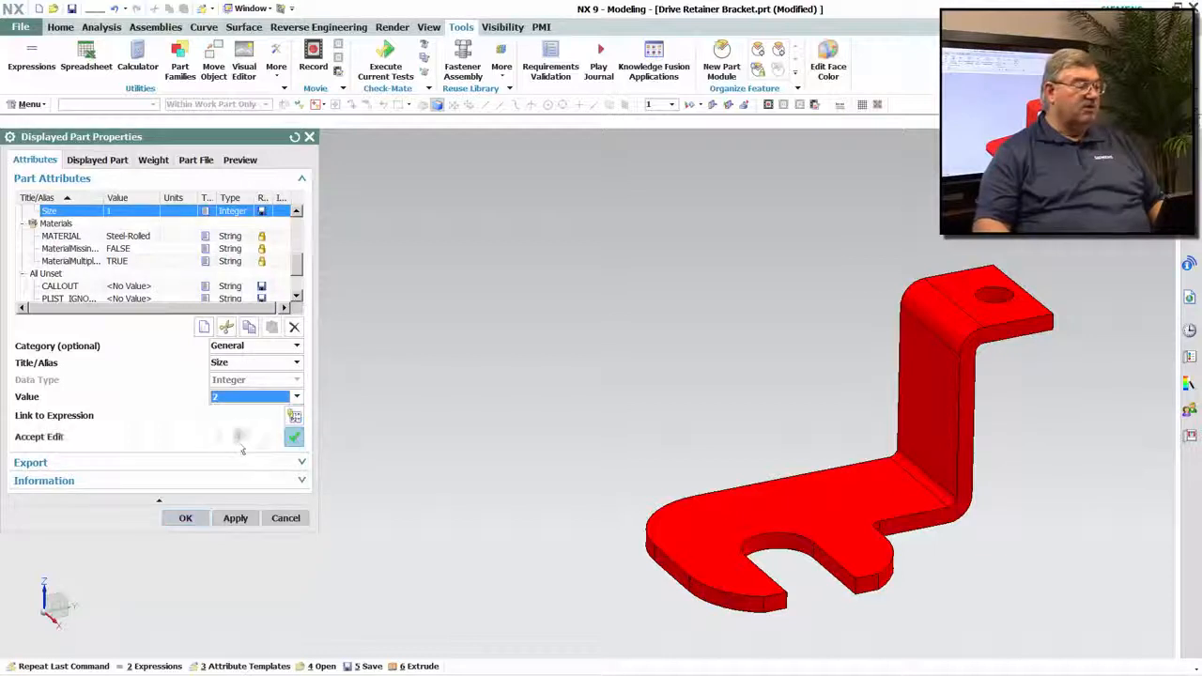
{"action": "left_click", "coordinate": [236, 519]}
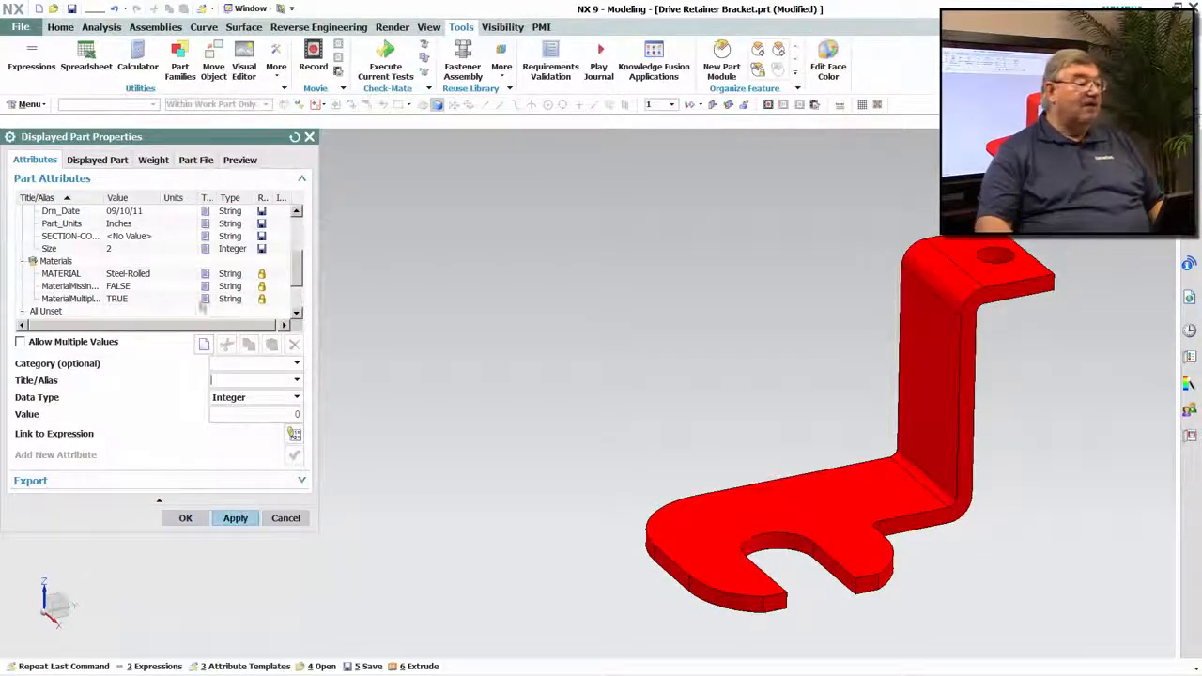
- Change the part's Size attribute to 3, apply it and close the part properties
{"action": "left_click", "coordinate": [133, 250]}
{"action": "left_click", "coordinate": [239, 416]}
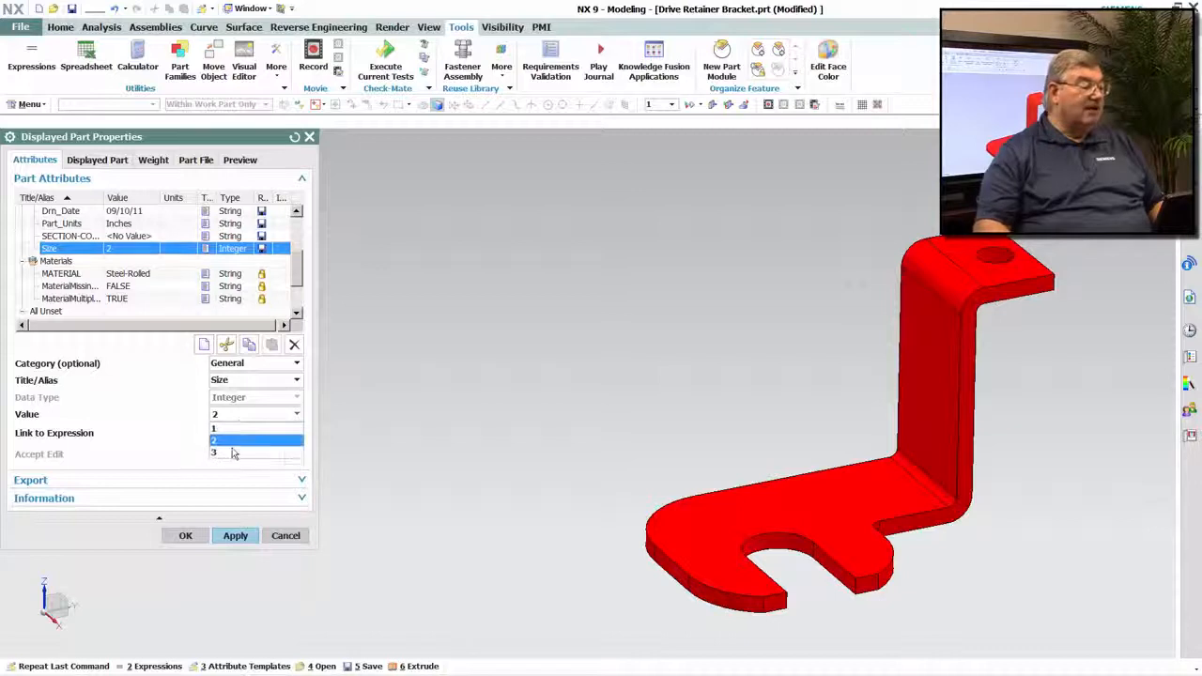
{"action": "left_click", "coordinate": [235, 450]}
{"action": "left_click", "coordinate": [236, 537]}
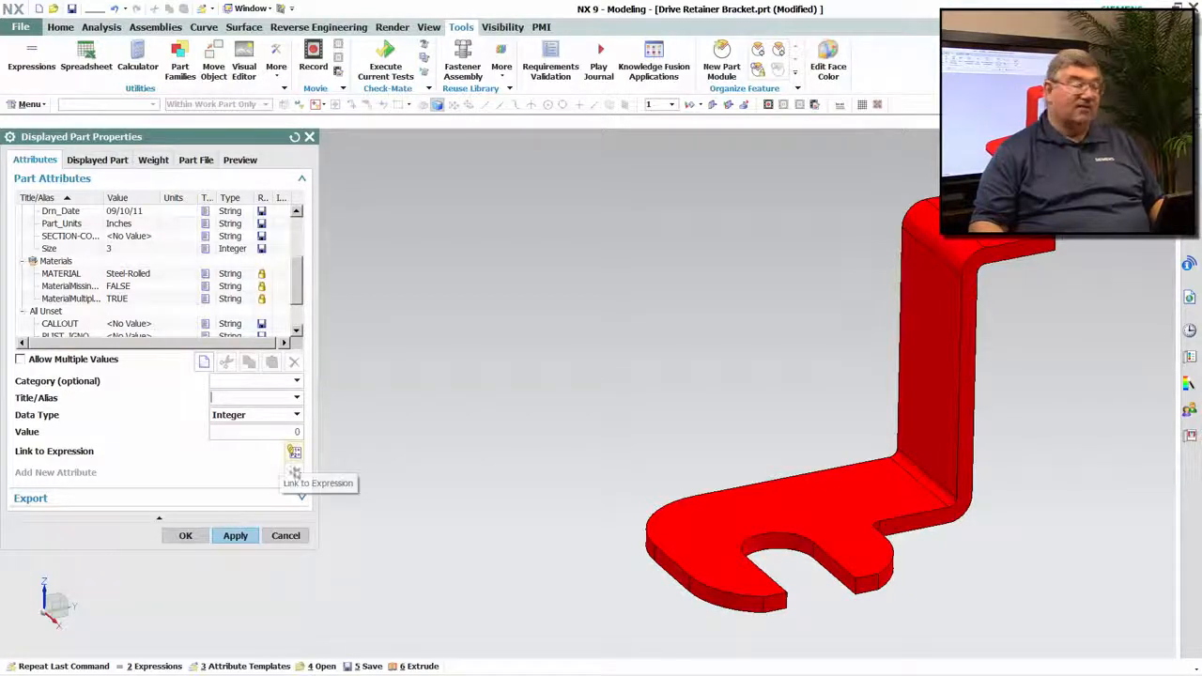
{"action": "left_click", "coordinate": [186, 537]}
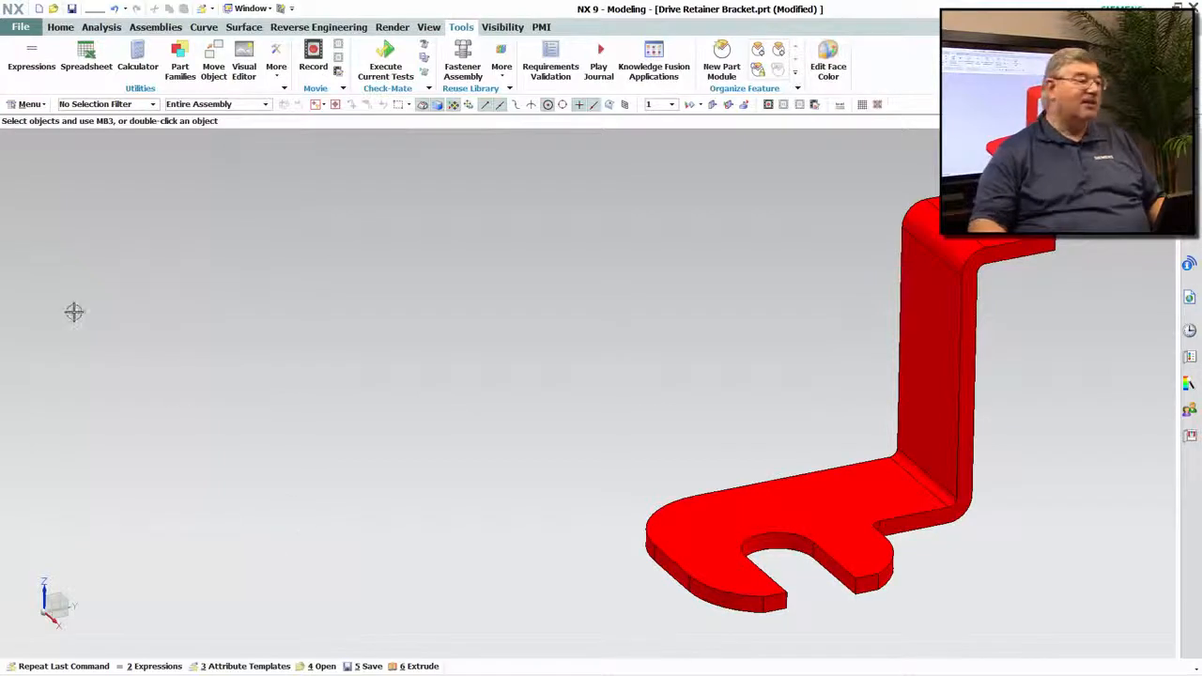
- Start a new expression of type List in the part's expressions and name it Sizes
{"action": "left_click", "coordinate": [38, 60]}
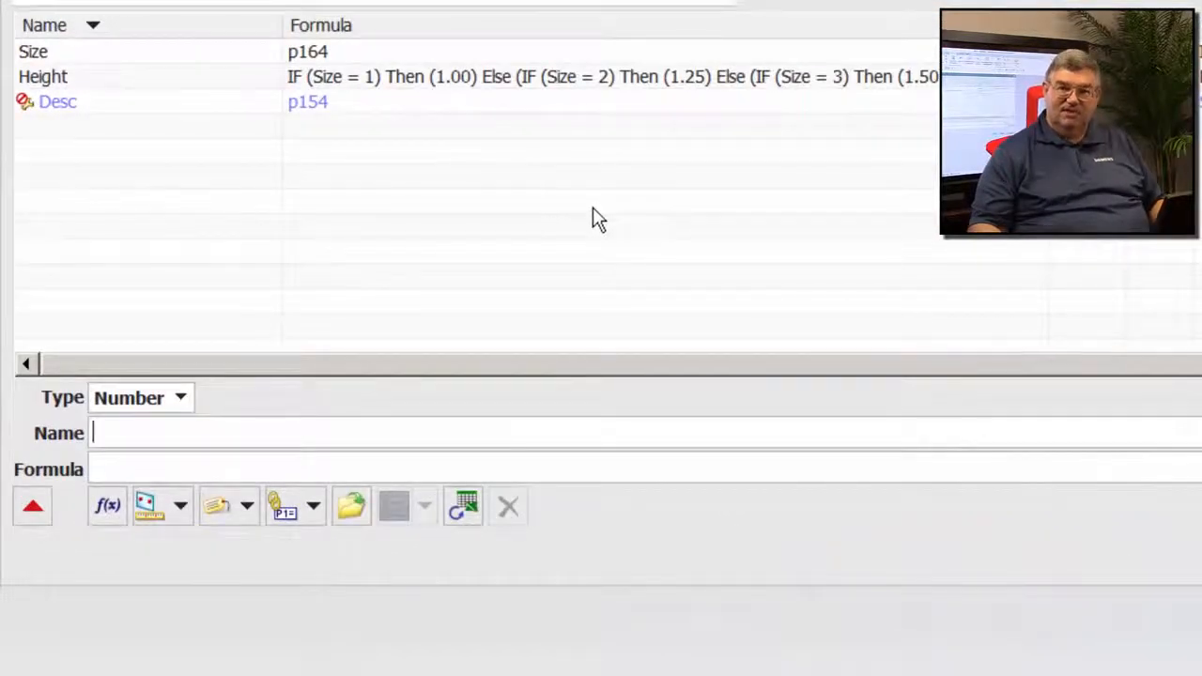
{"action": "left_click", "coordinate": [153, 409]}
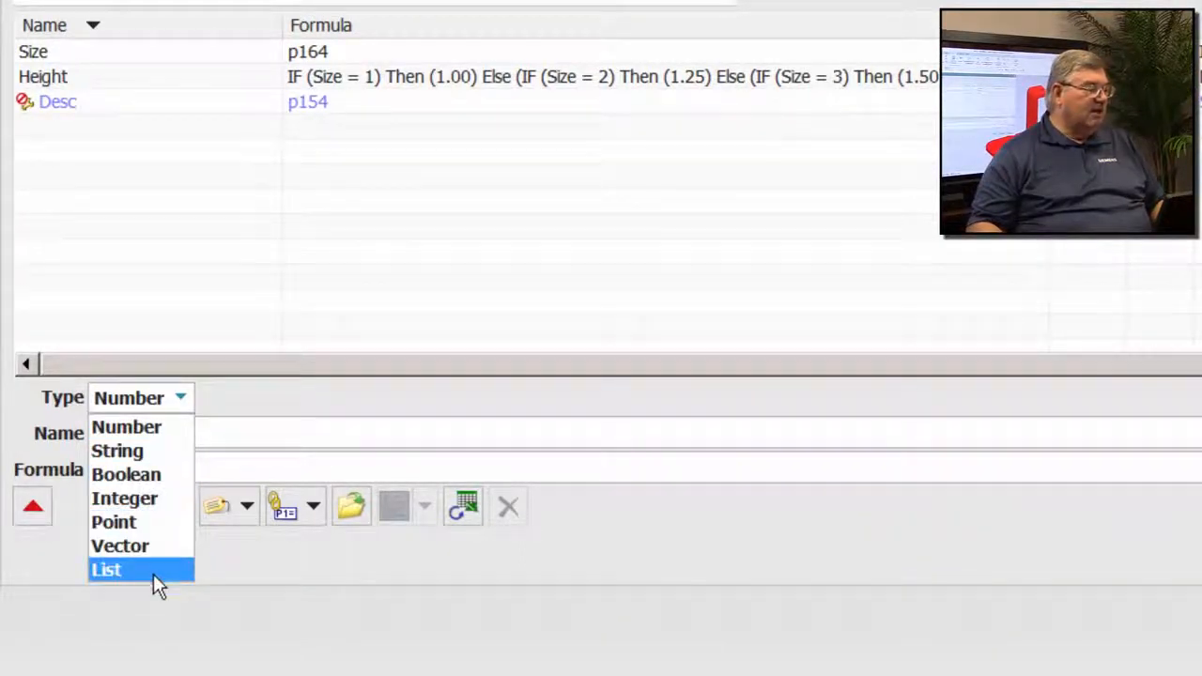
{"action": "left_click", "coordinate": [153, 574]}
{"action": "left_click", "coordinate": [139, 438]}
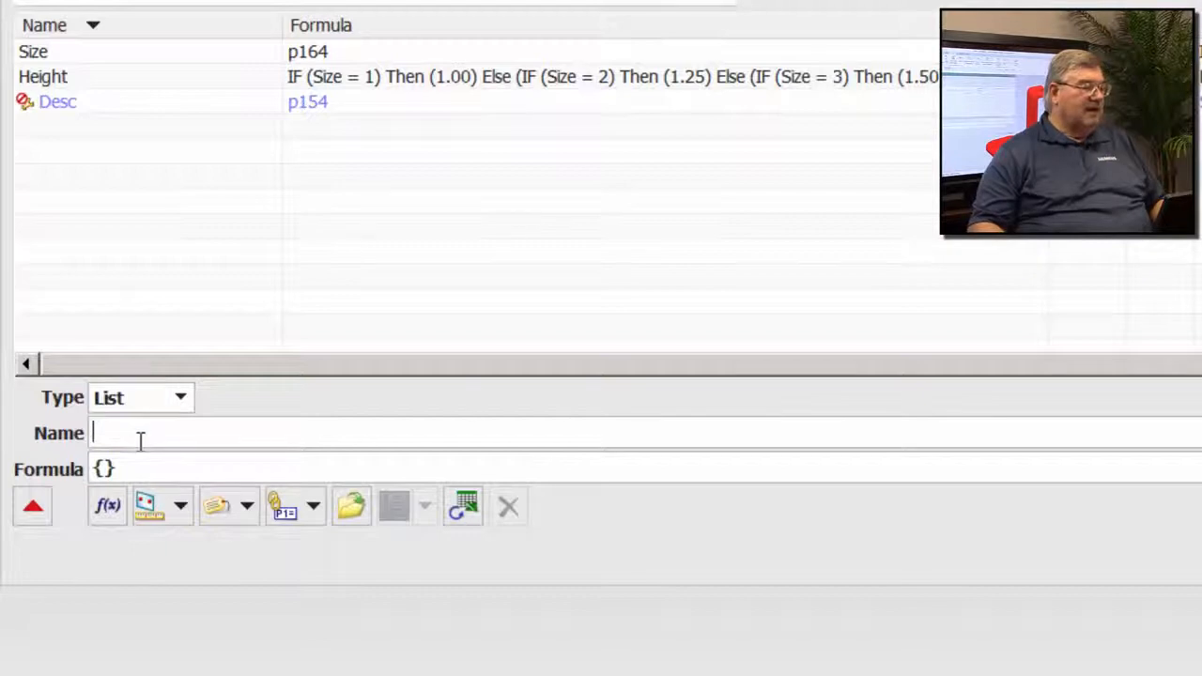
{"action": "type", "text": "Si"}
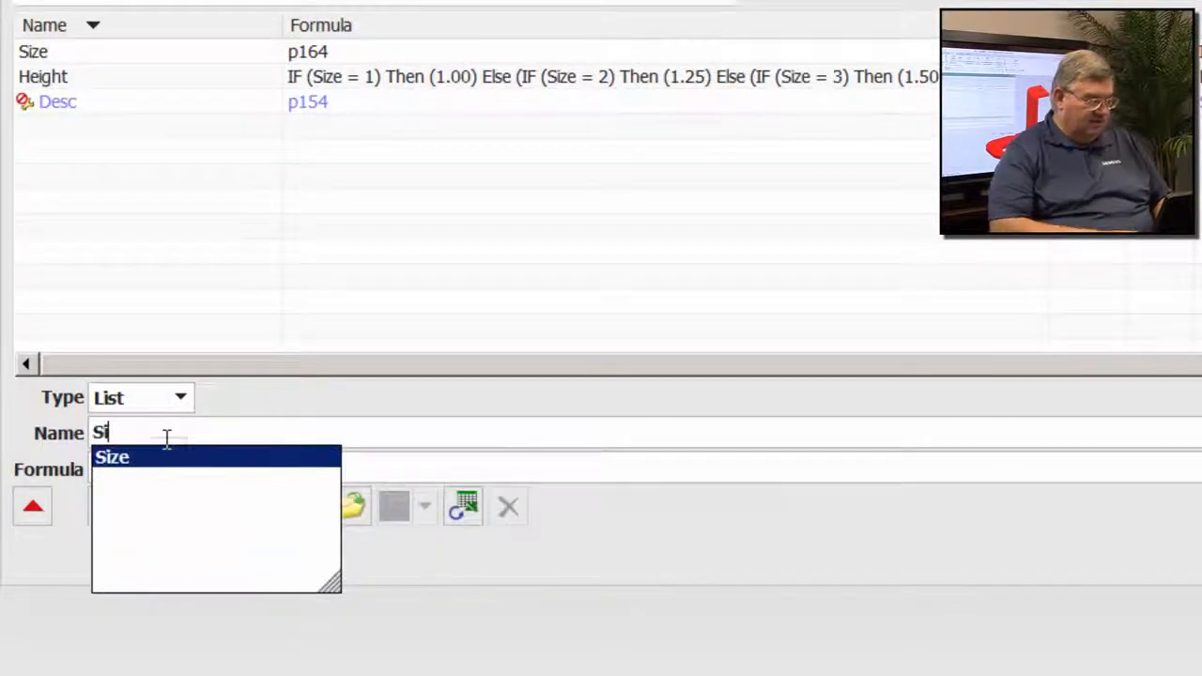
{"action": "type", "text": "zes"}
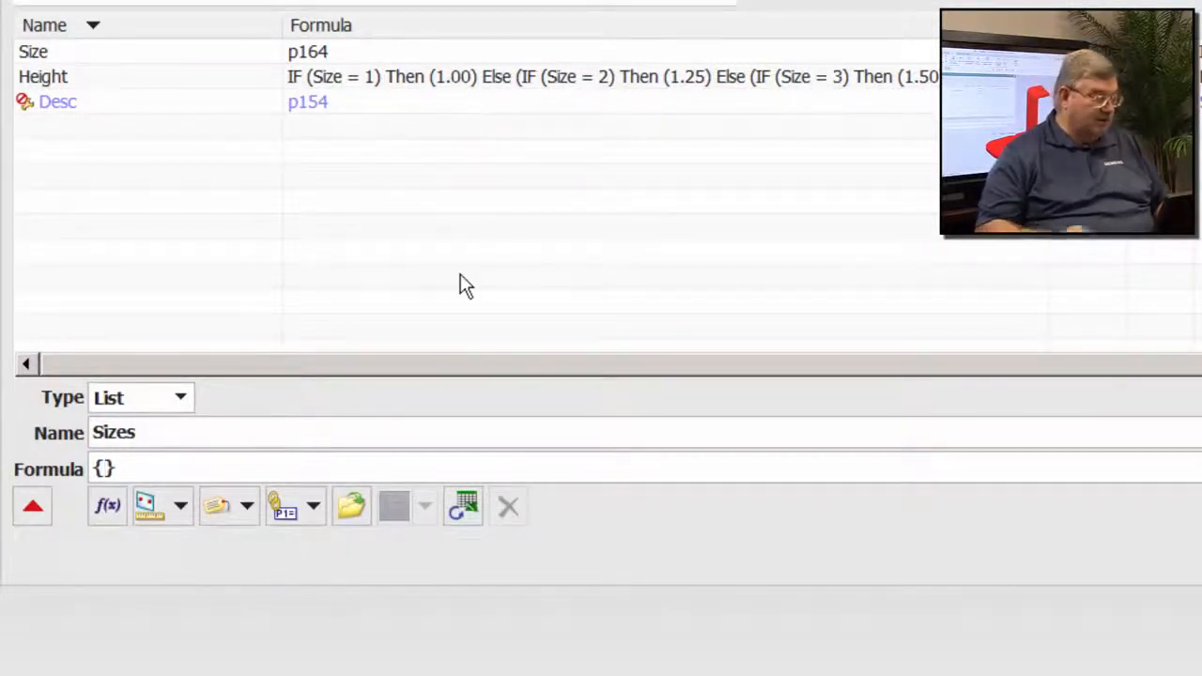
- Enter the values 1.00, 1.25 and 1.50 as the Sizes list's formula and create the expression
{"action": "type", "text": "1..0"}
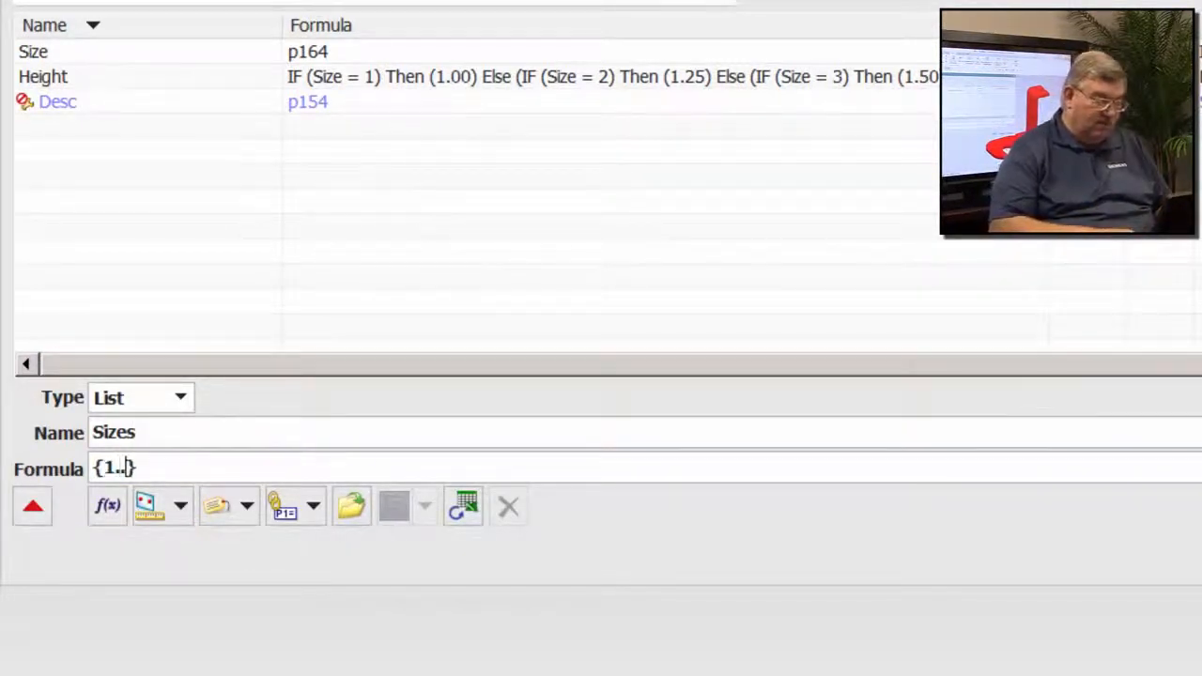
{"action": "key", "text": "BackSpace"}
{"action": "key", "text": "BackSpace"}
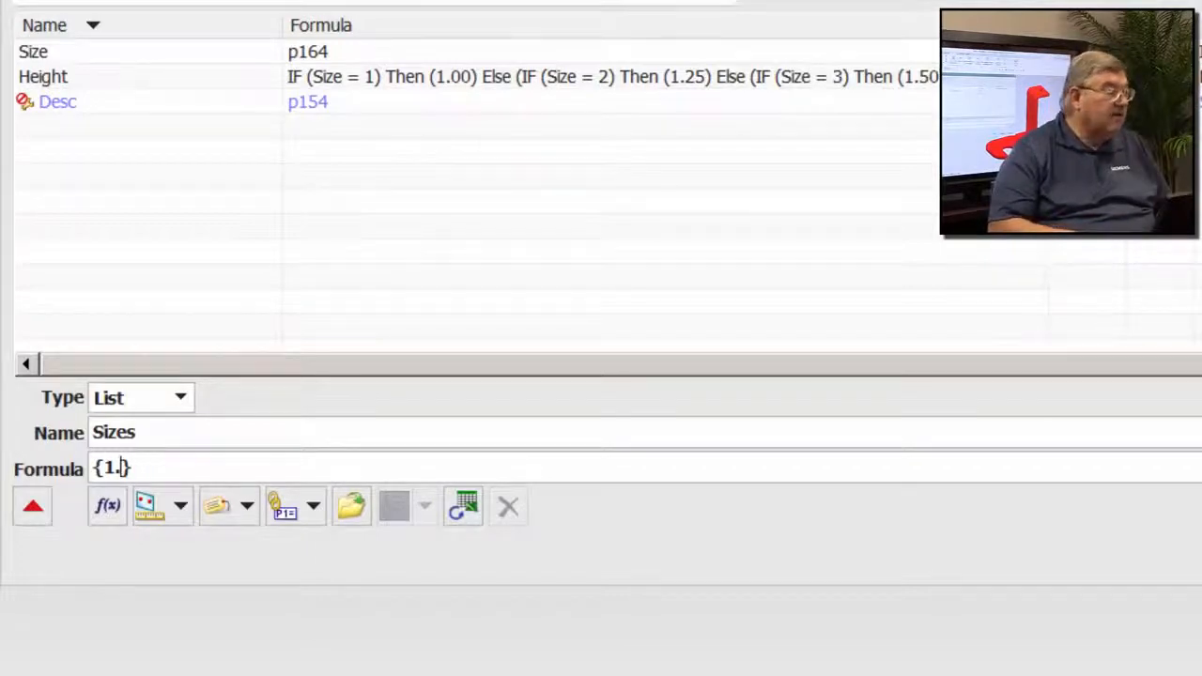
{"action": "type", "text": "00, 1"}
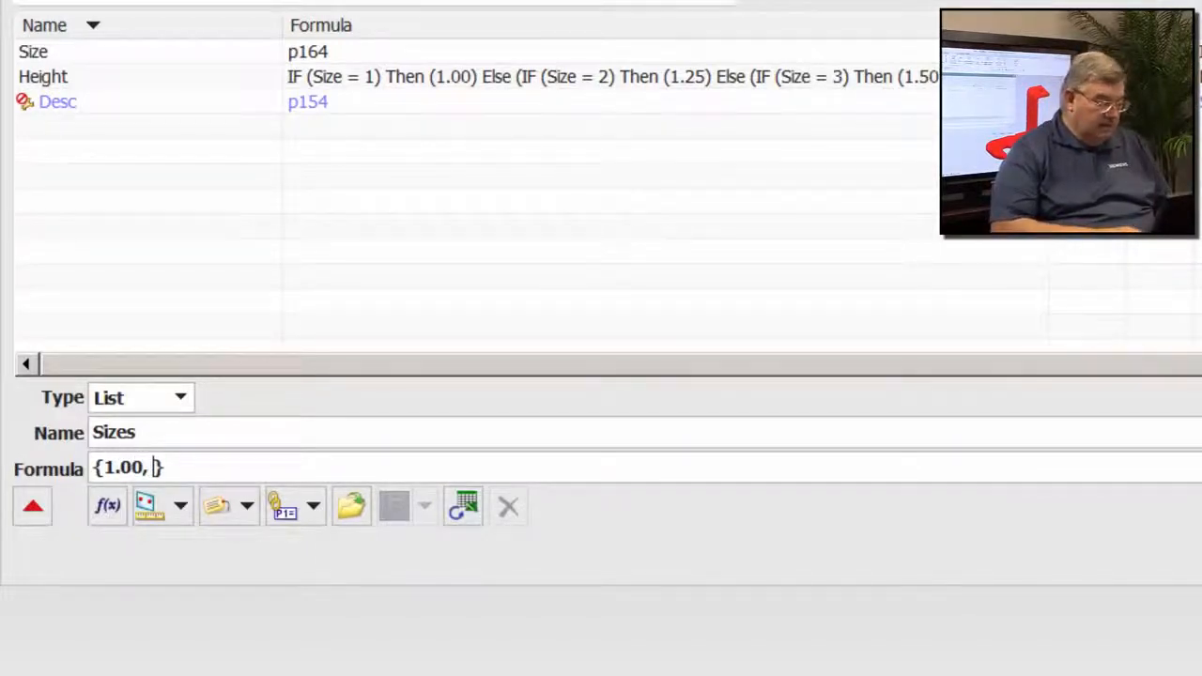
{"action": "type", "text": ",25"}
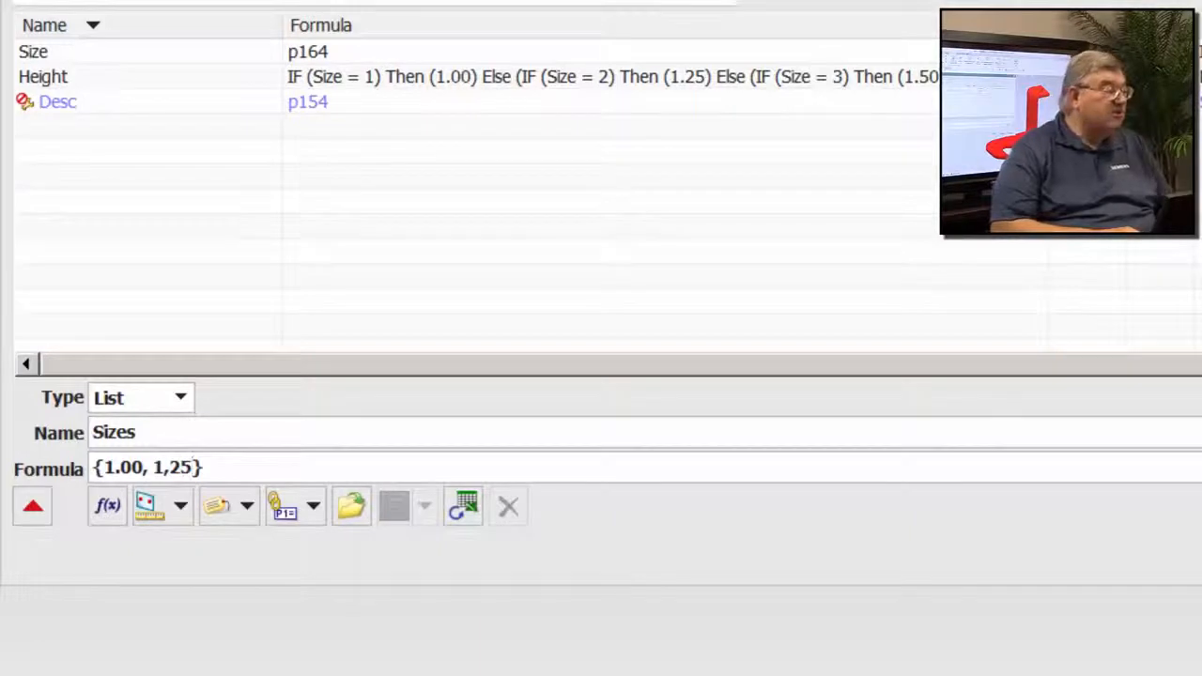
{"action": "key", "text": "BackSpace"}
{"action": "key", "text": "BackSpace"}
{"action": "key", "text": "BackSpace"}
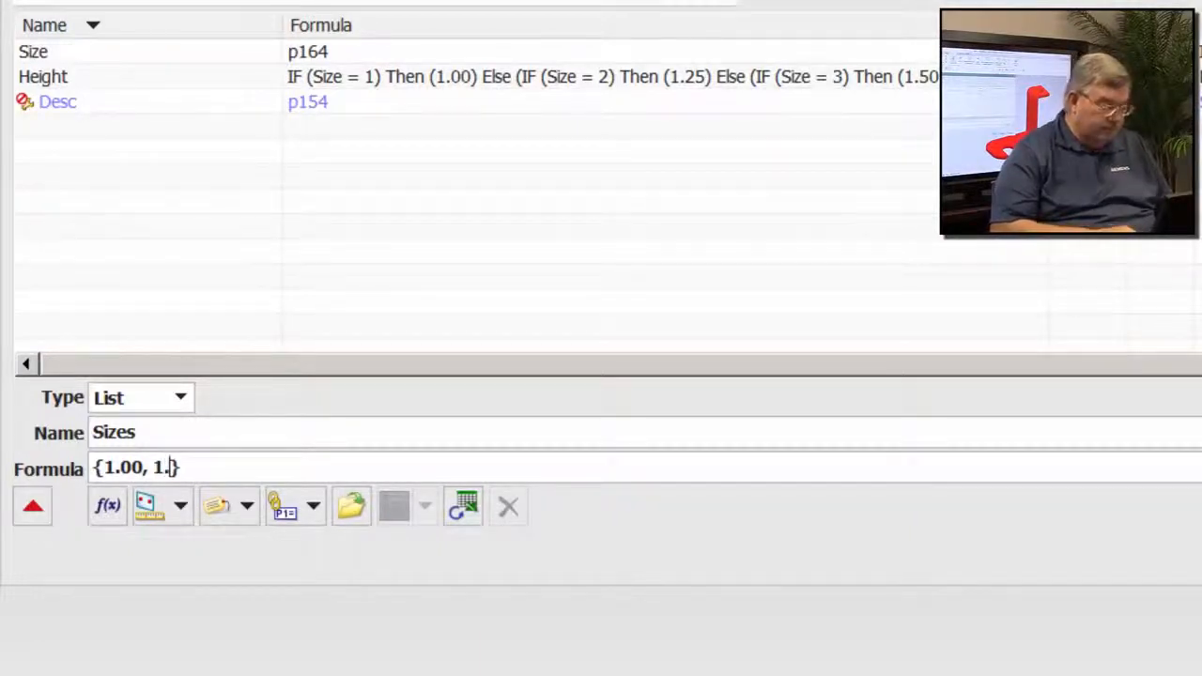
{"action": "type", "text": ".25,"}
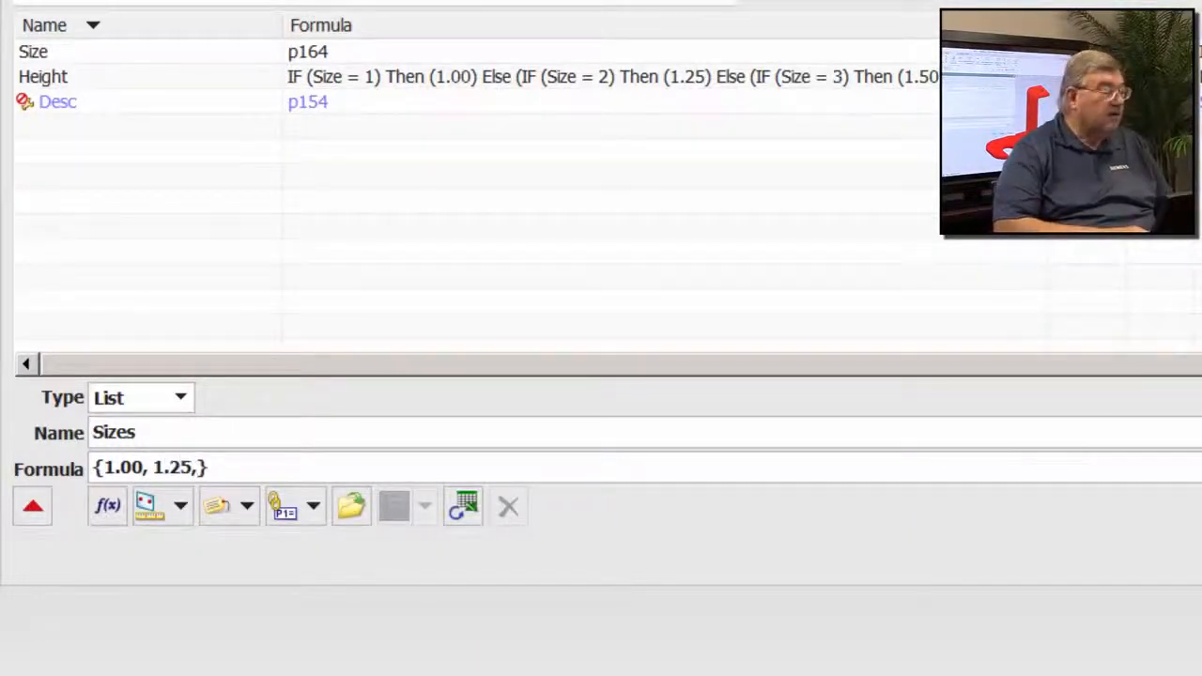
{"action": "type", "text": "1.5"}
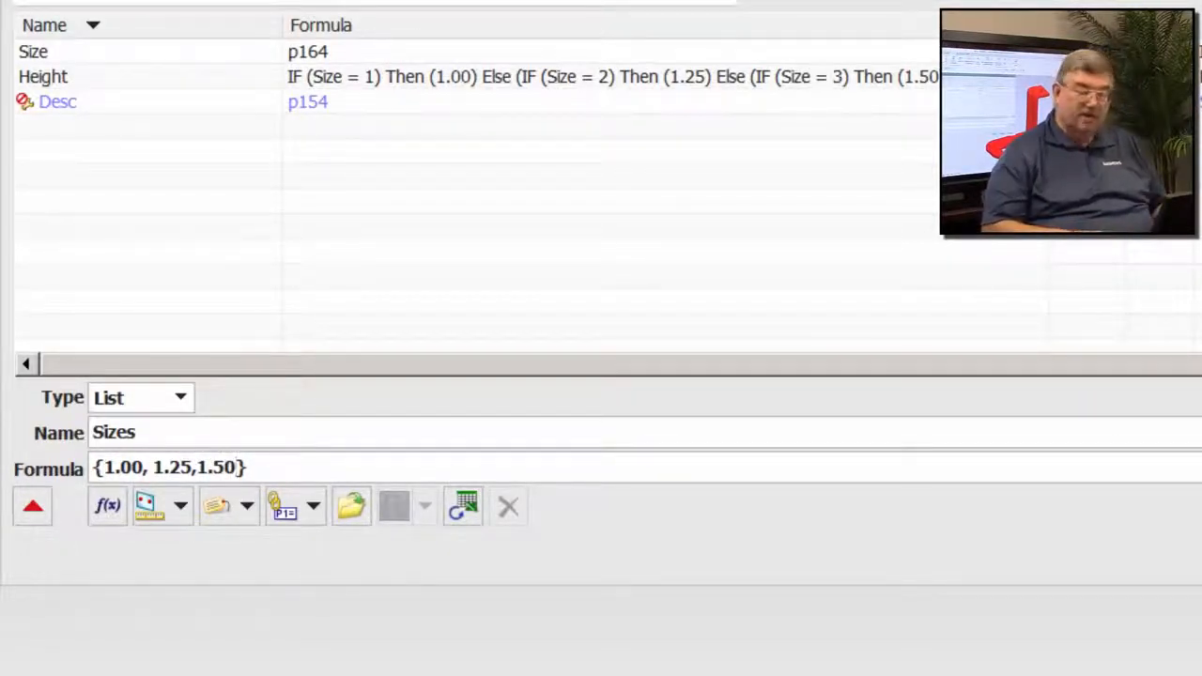
{"action": "key", "text": "Return"}
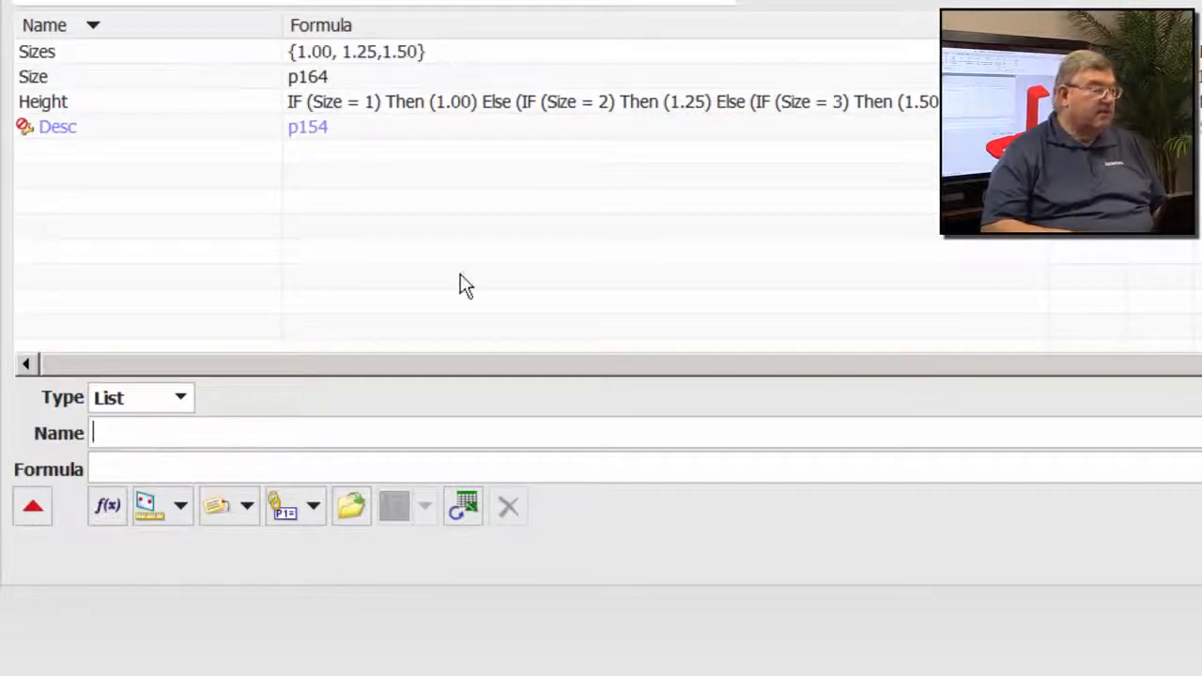
- Replace the Height expression's whole IF formula with the start of an nth function
{"action": "left_click", "coordinate": [357, 102]}
{"action": "left_click", "coordinate": [969, 480]}
{"action": "left_click_drag", "start_coordinate": [969, 479], "coordinate": [94, 467]}
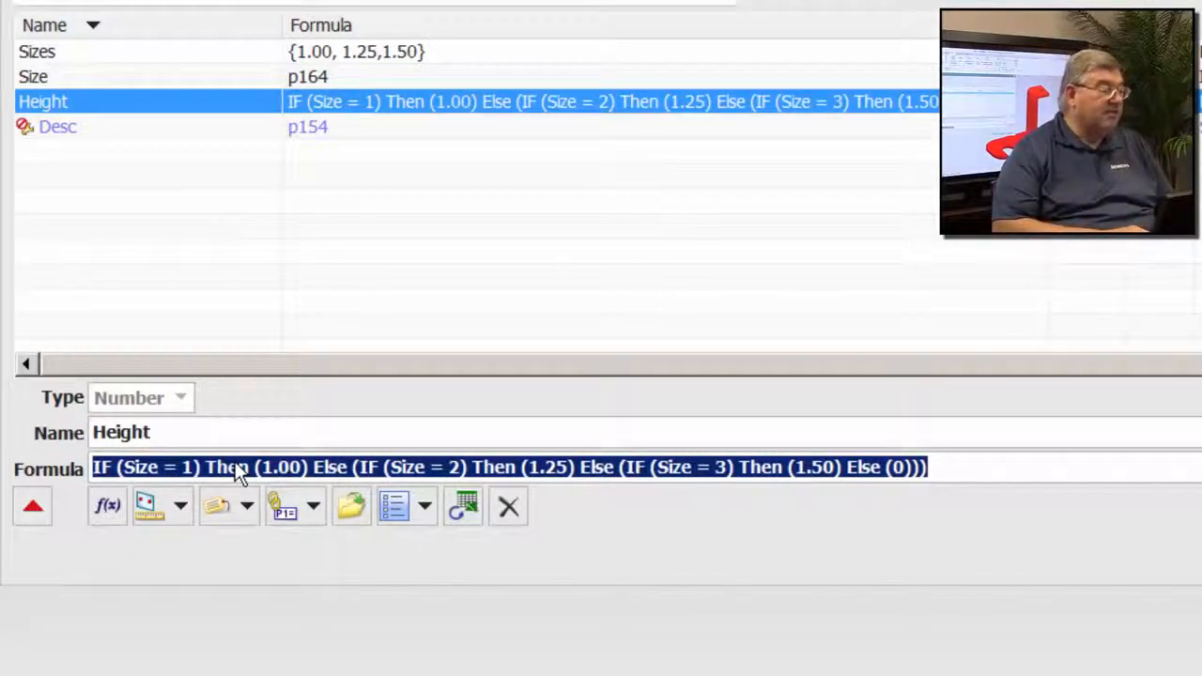
{"action": "type", "text": "nth"}
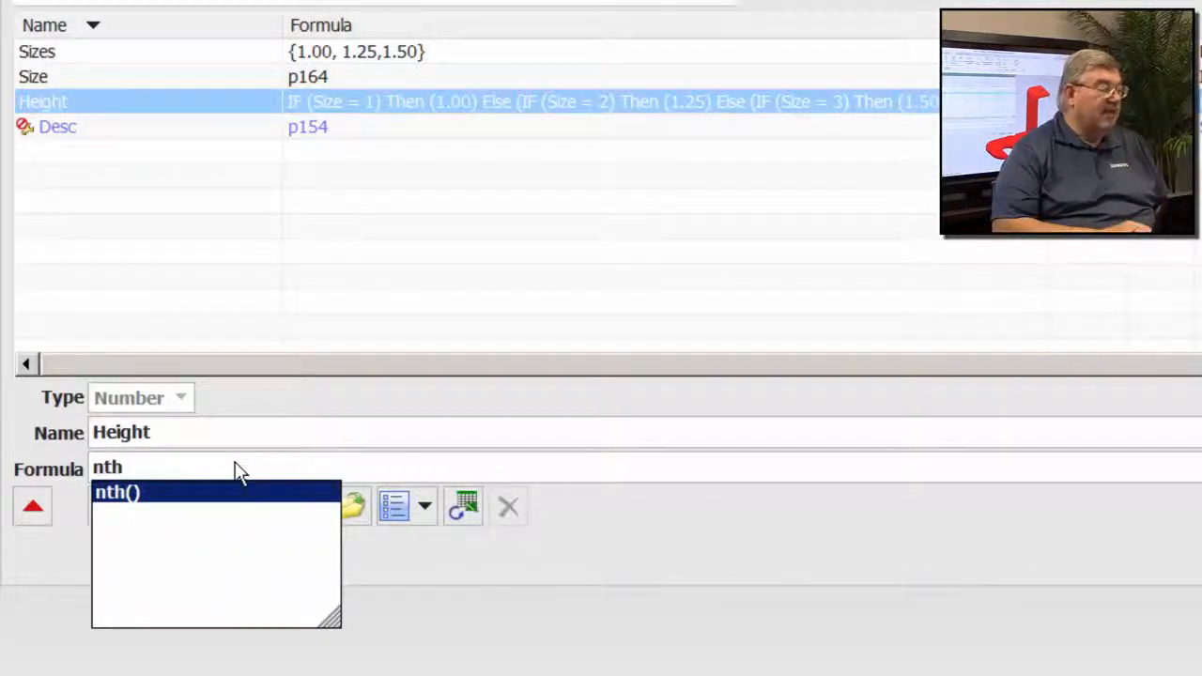
{"action": "type", "text": "("}
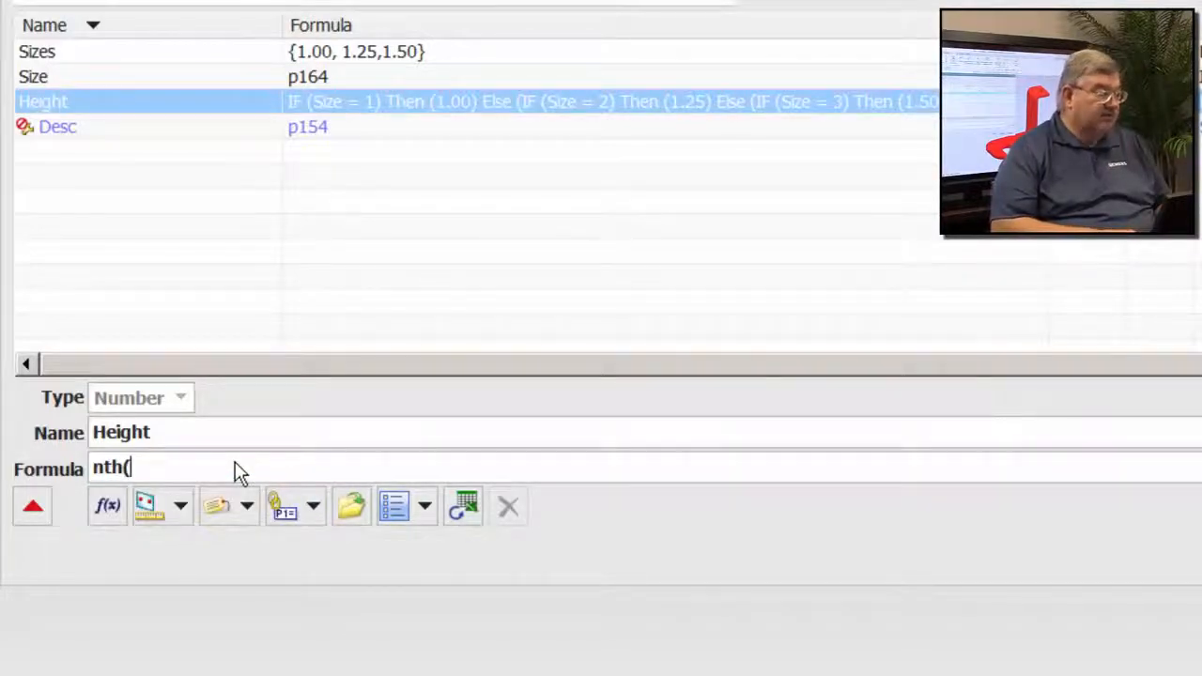
- Enter the Size expression as the first argument of the nth function in the Height formula, followed by a comma
{"action": "type", "text": "s"}
{"action": "key", "text": "Down"}
{"action": "key", "text": "Down"}
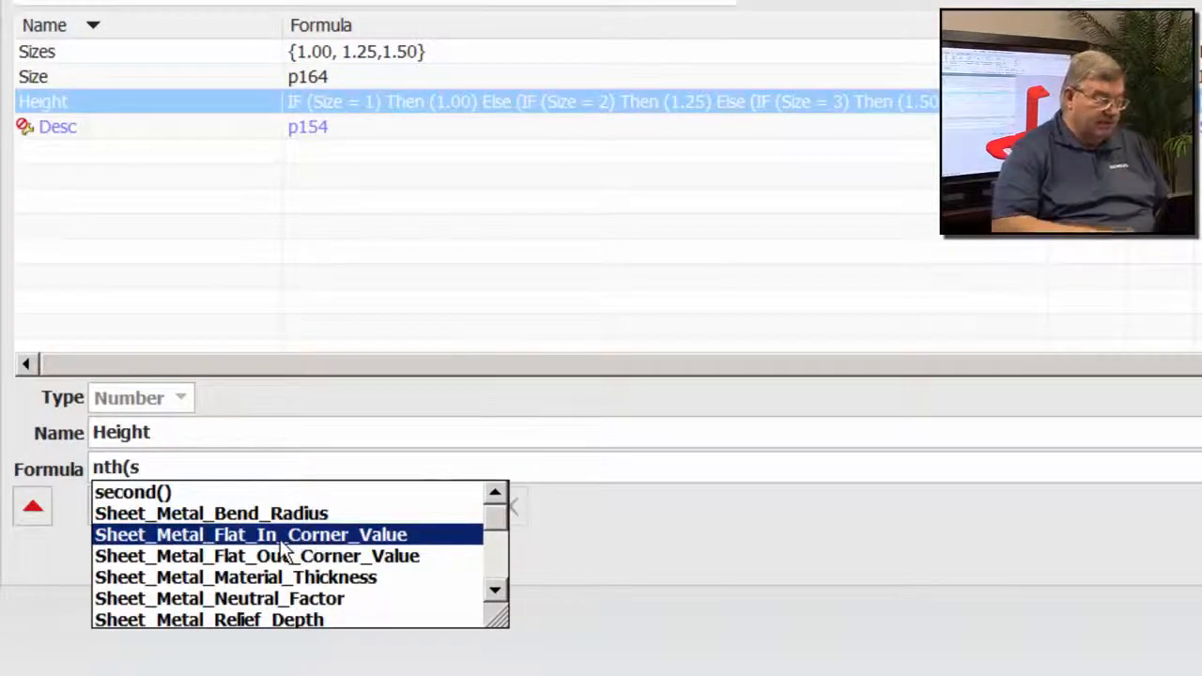
{"action": "type", "text": "i"}
{"action": "key", "text": "Return"}
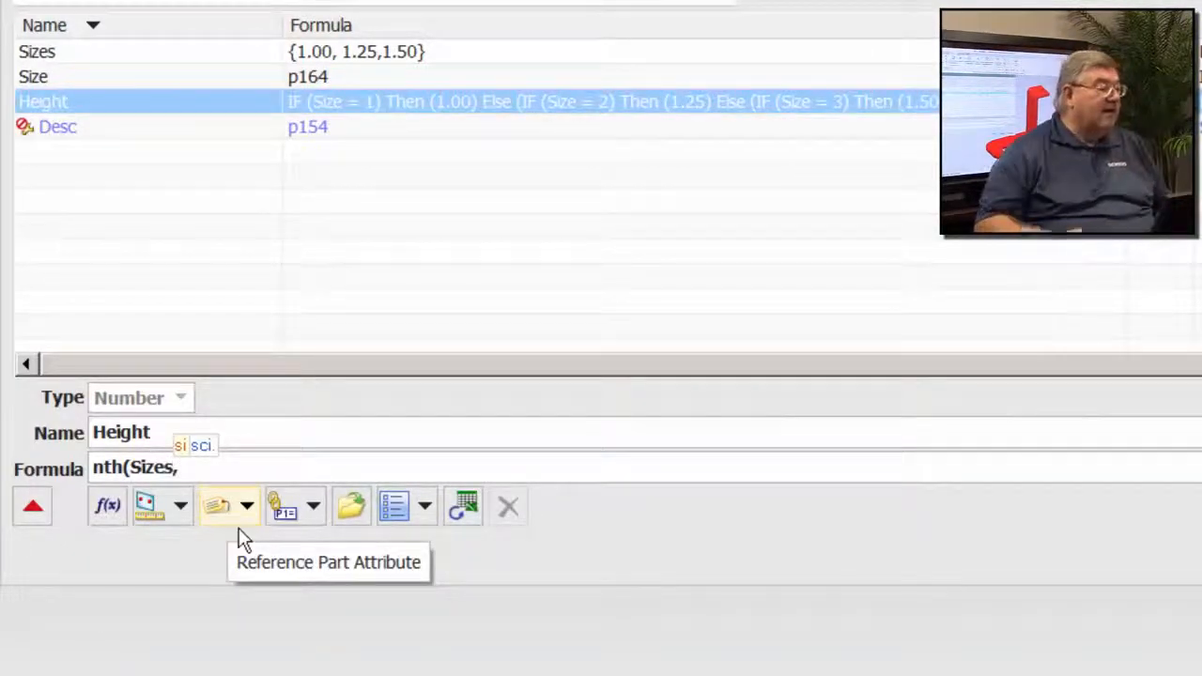
{"action": "key", "text": "BackSpace"}
{"action": "type", "text": ","}
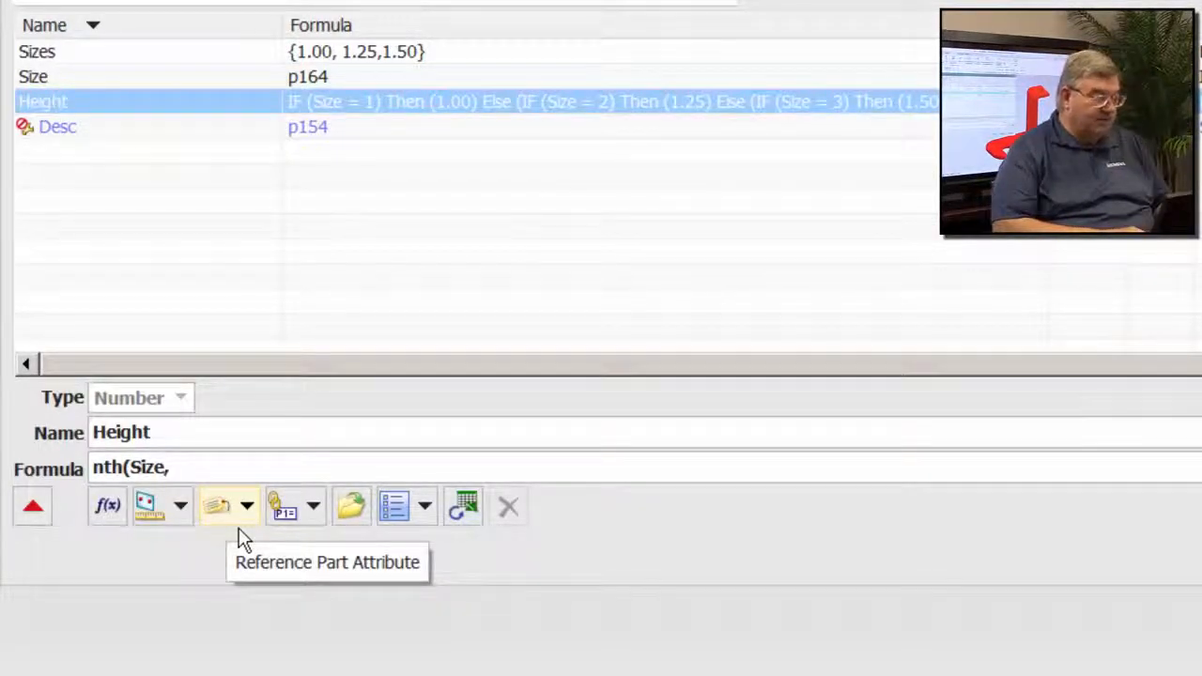
- Add the Sizes list as the second argument to complete nth(Size,Sizes), accept the Height formula and close the expressions
{"action": "type", "text": "siz"}
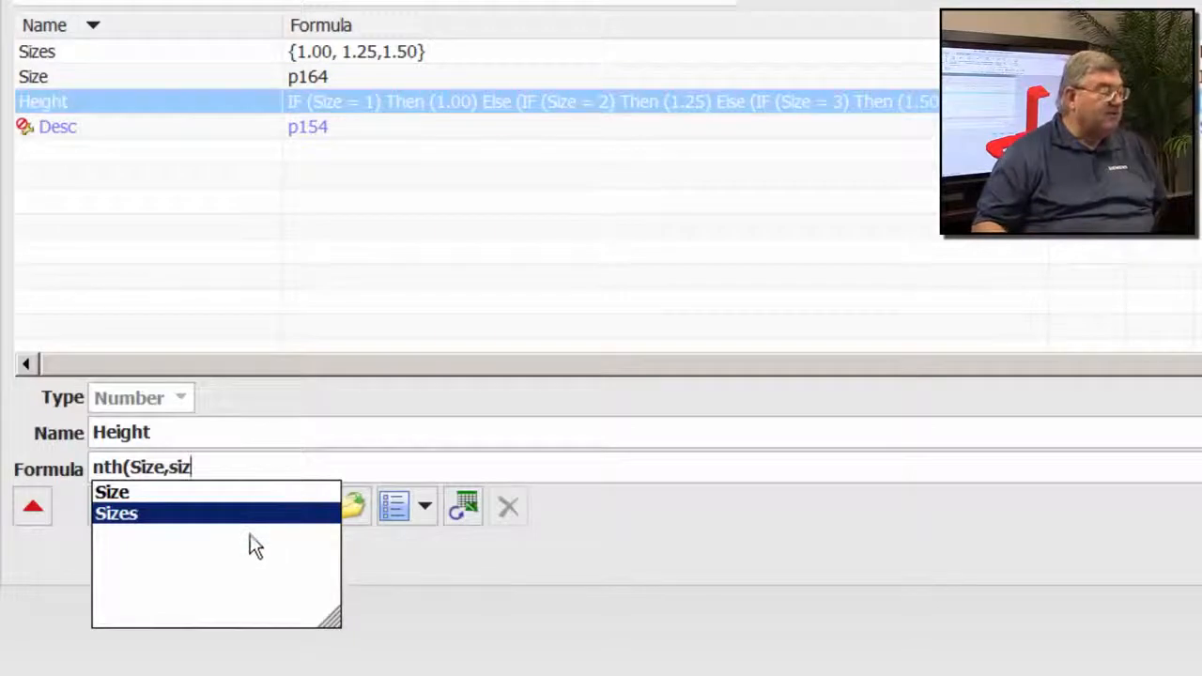
{"action": "key", "text": "Return"}
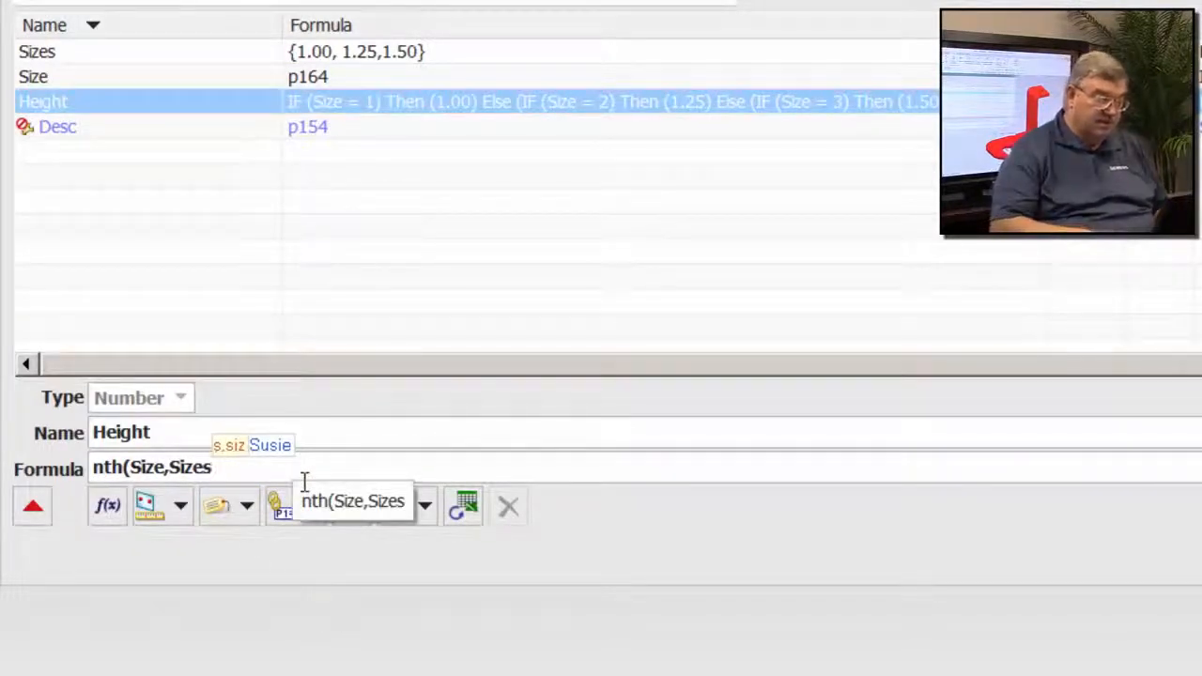
{"action": "type", "text": ")"}
{"action": "key", "text": "Return"}
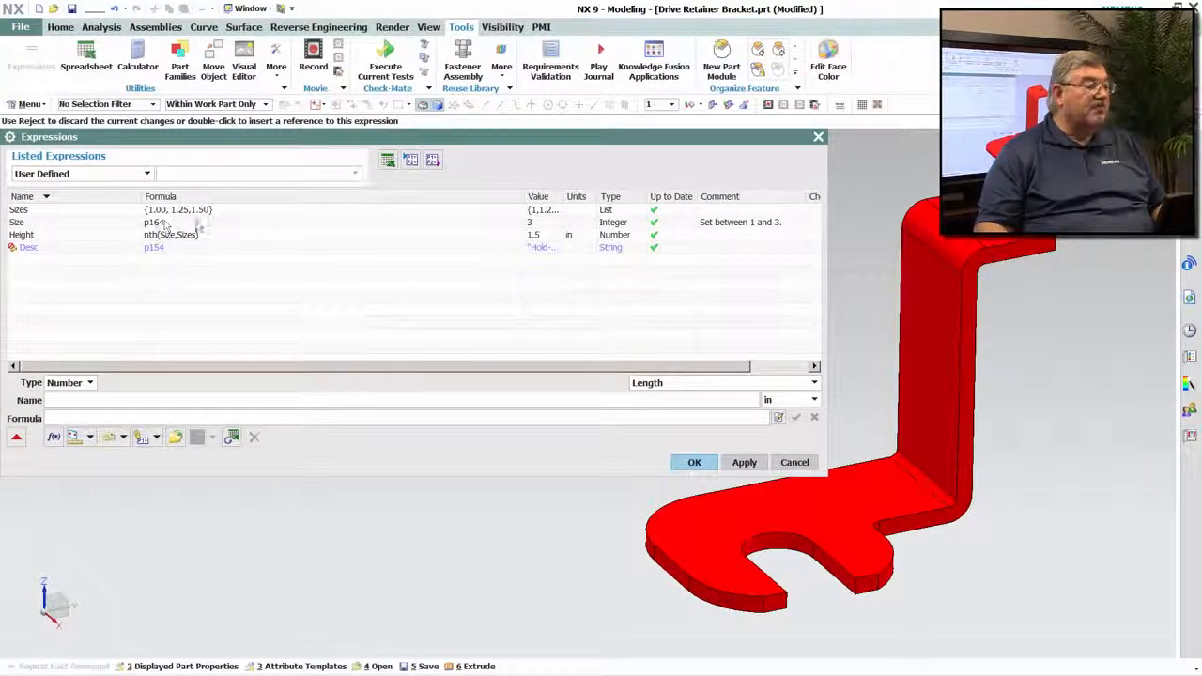
{"action": "left_click", "coordinate": [695, 462]}
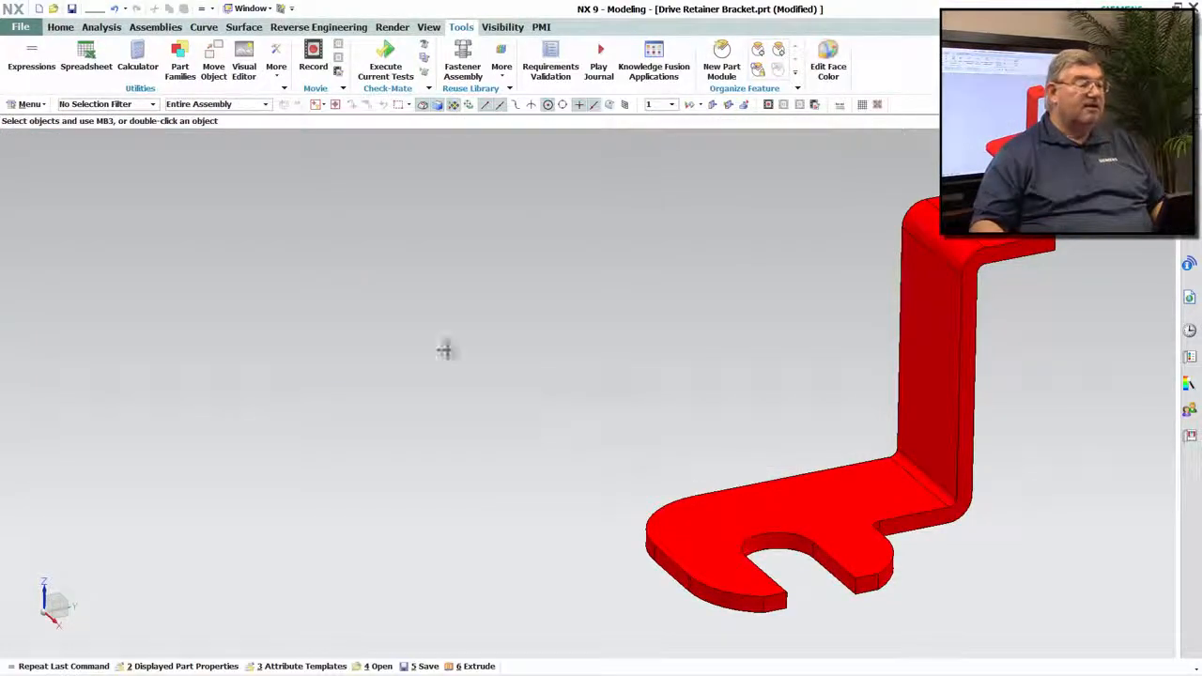
- Change the part's Size attribute to 1 in the part properties, apply it and close the properties
{"action": "left_click", "coordinate": [38, 52]}
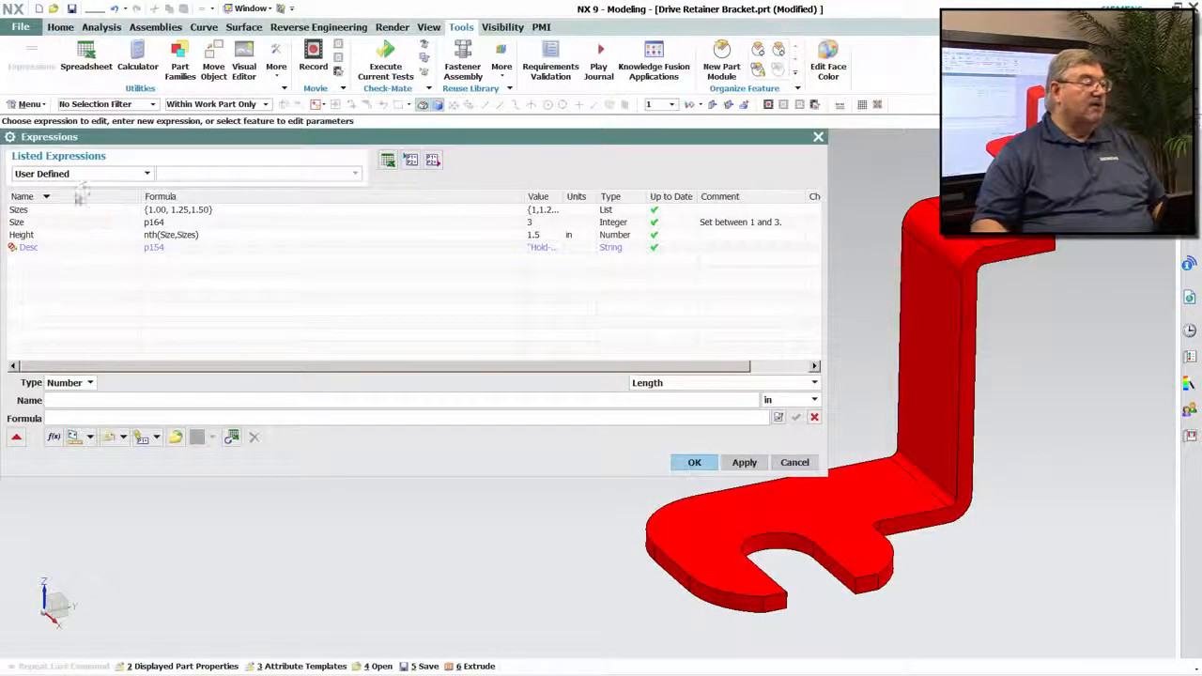
{"action": "left_click", "coordinate": [23, 26]}
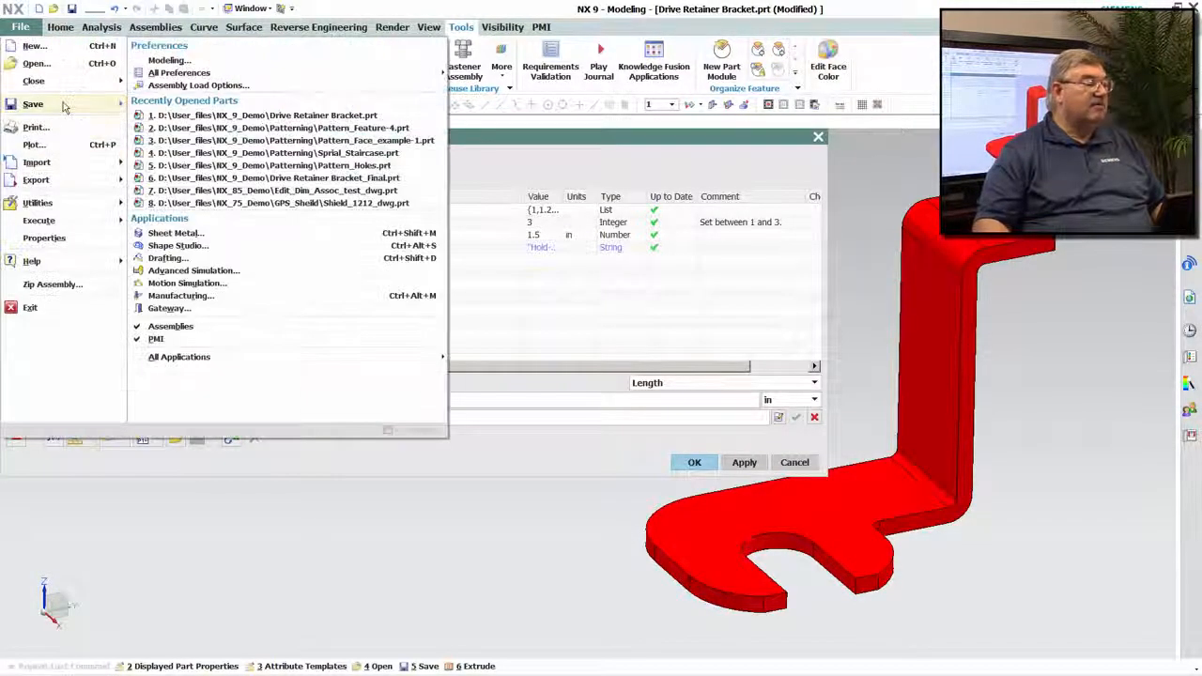
{"action": "left_click", "coordinate": [65, 242]}
{"action": "scroll", "coordinate": [97, 282], "scroll_direction": "down", "scroll_amount": 2}
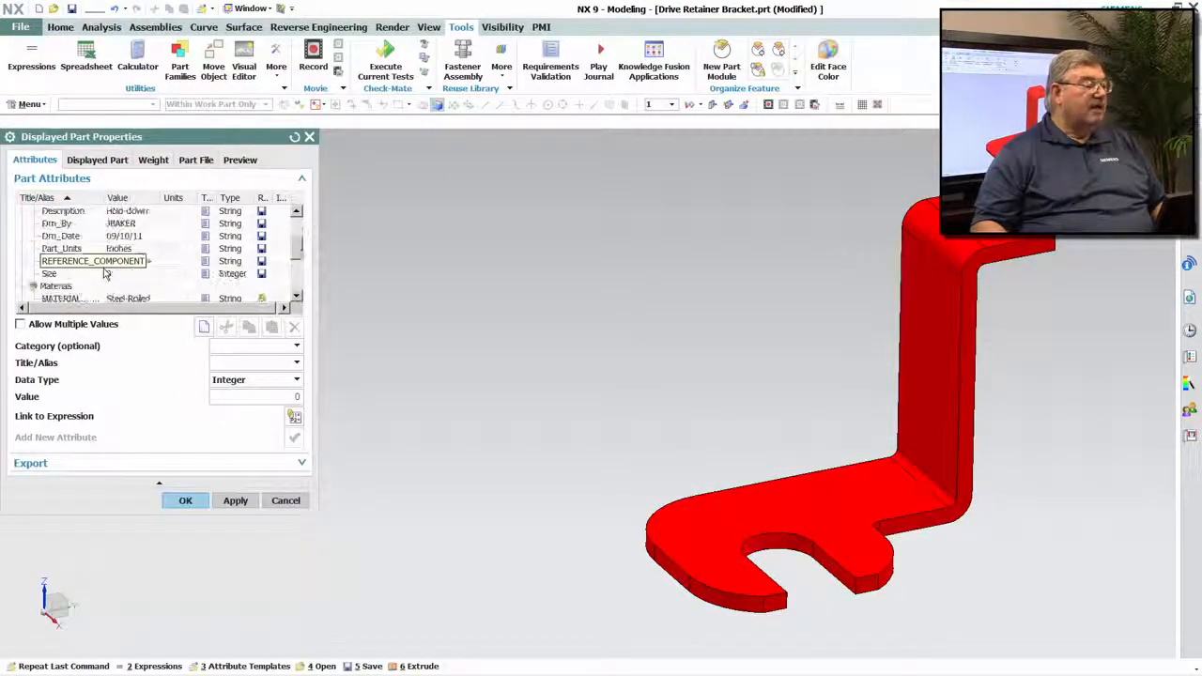
{"action": "left_click", "coordinate": [79, 274]}
{"action": "left_click", "coordinate": [233, 397]}
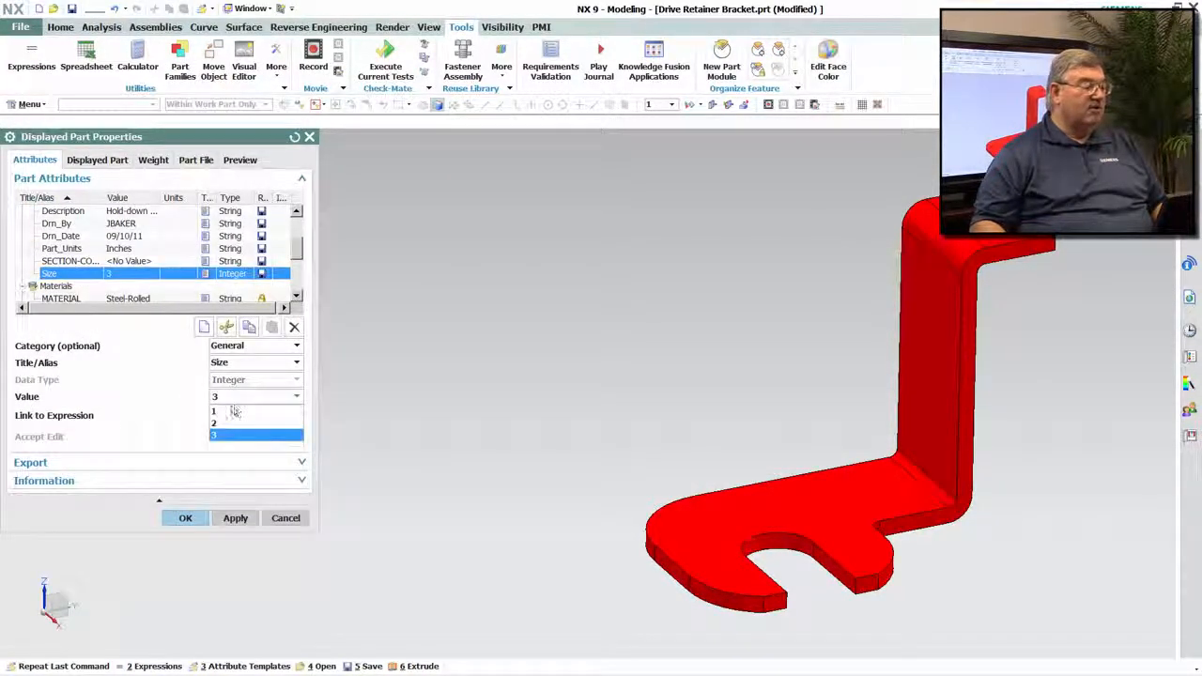
{"action": "left_click", "coordinate": [228, 410]}
{"action": "left_click", "coordinate": [231, 522]}
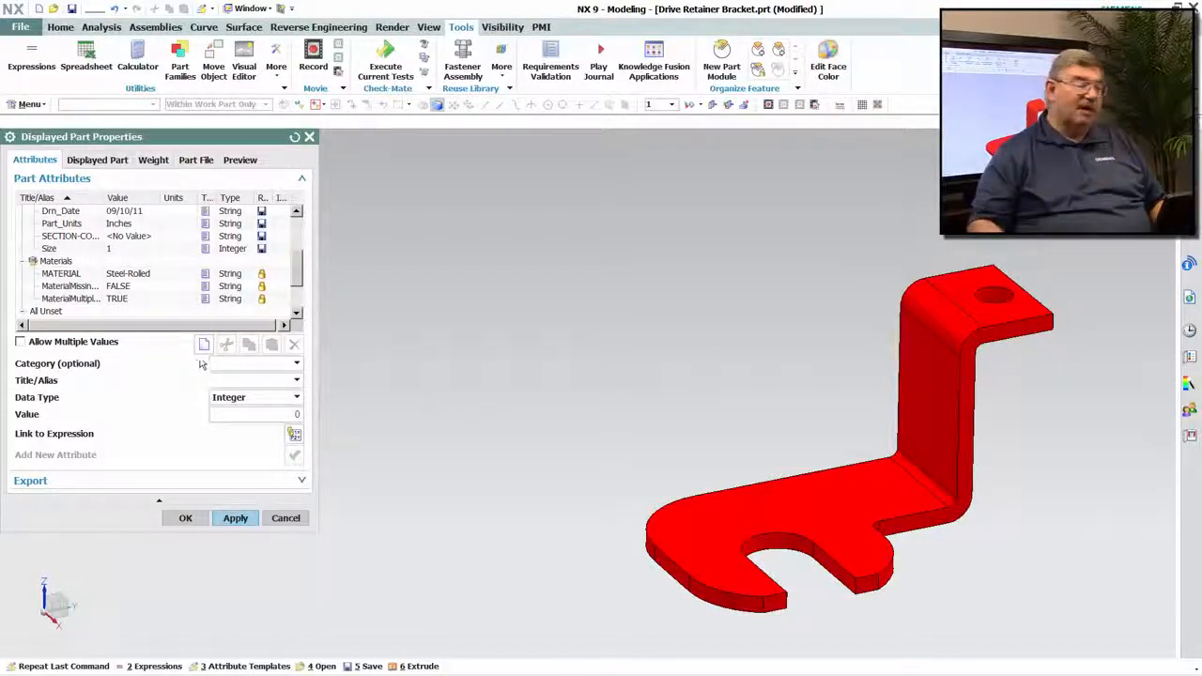
{"action": "left_click", "coordinate": [283, 518]}
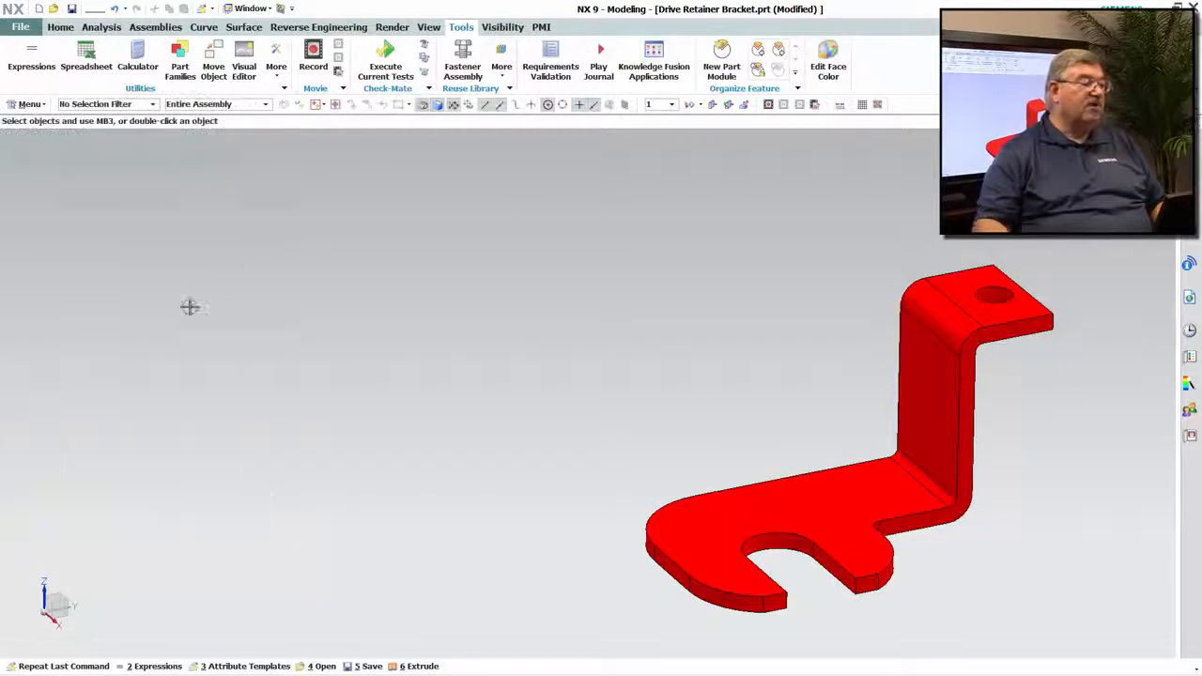
- Reopen the part's expressions to check the Height value against the changed Size attribute
{"action": "left_click", "coordinate": [42, 61]}
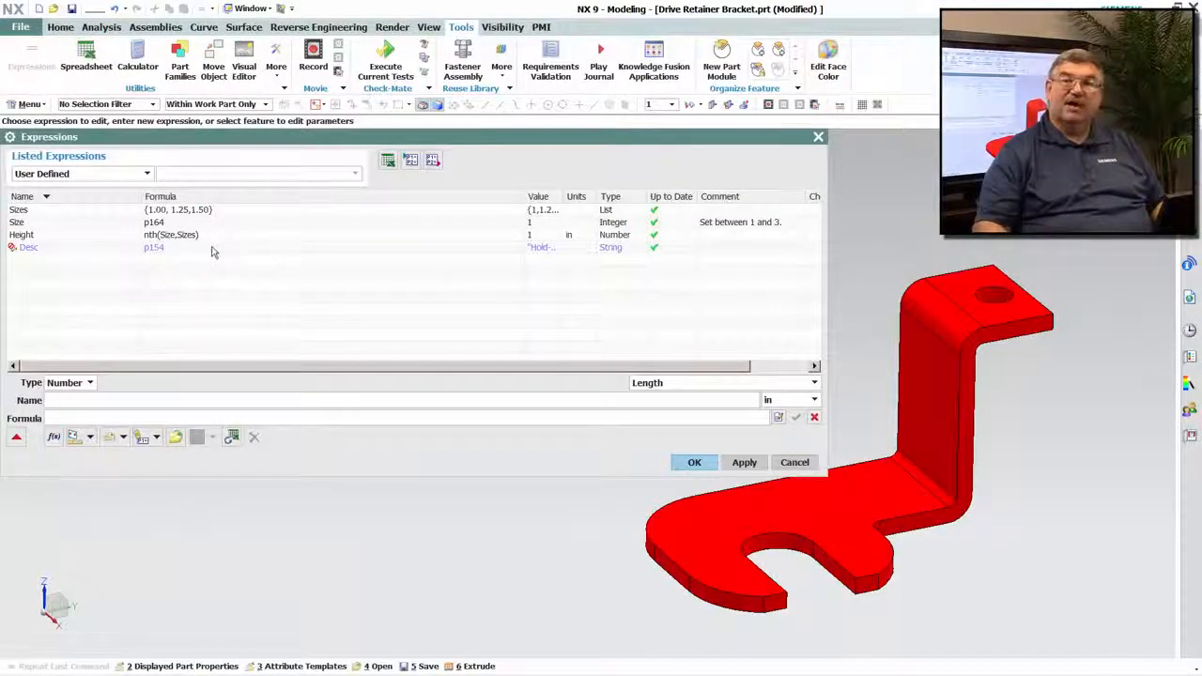